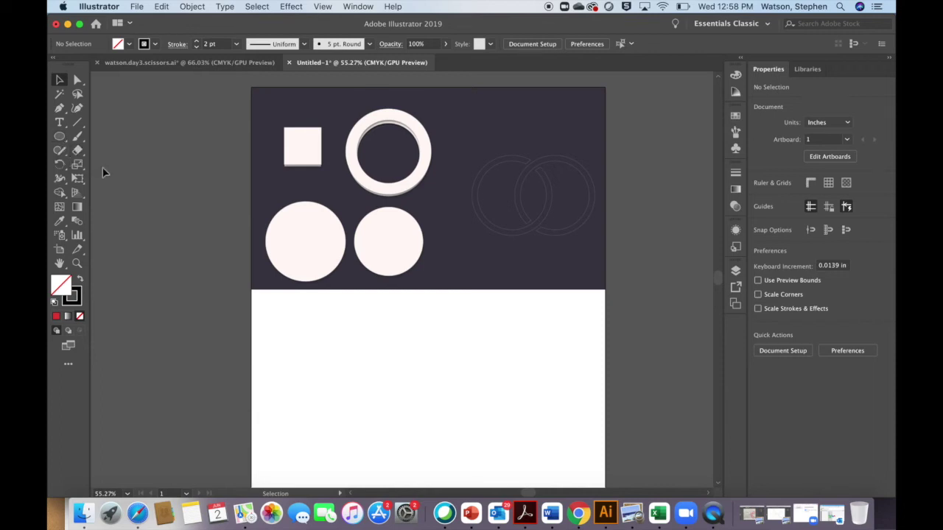
- Draw three practice ellipses on the white area, then select and delete them
click(60, 138)
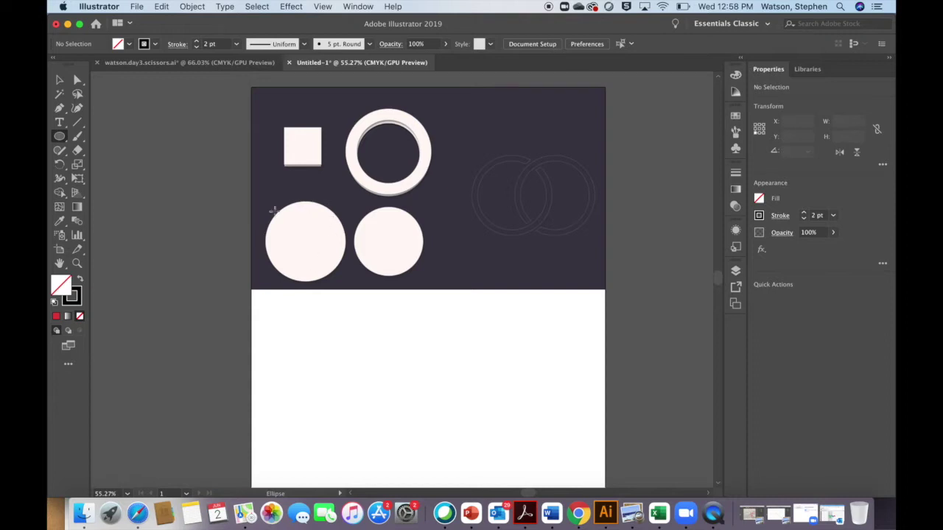
drag(298, 333, 451, 378)
drag(383, 412, 450, 467)
mouse_move(504, 321)
mouse_down()
mouse_move(528, 413)
mouse_move(530, 403)
mouse_up()
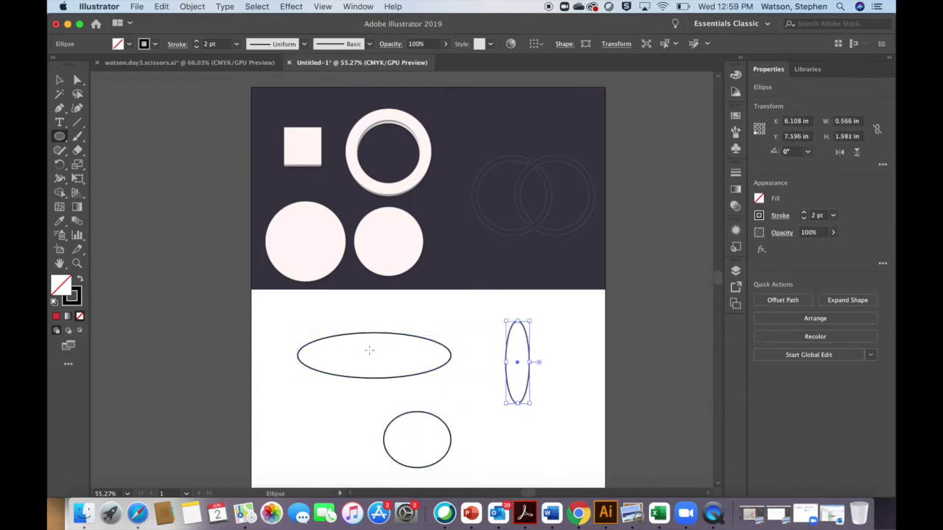
click(60, 79)
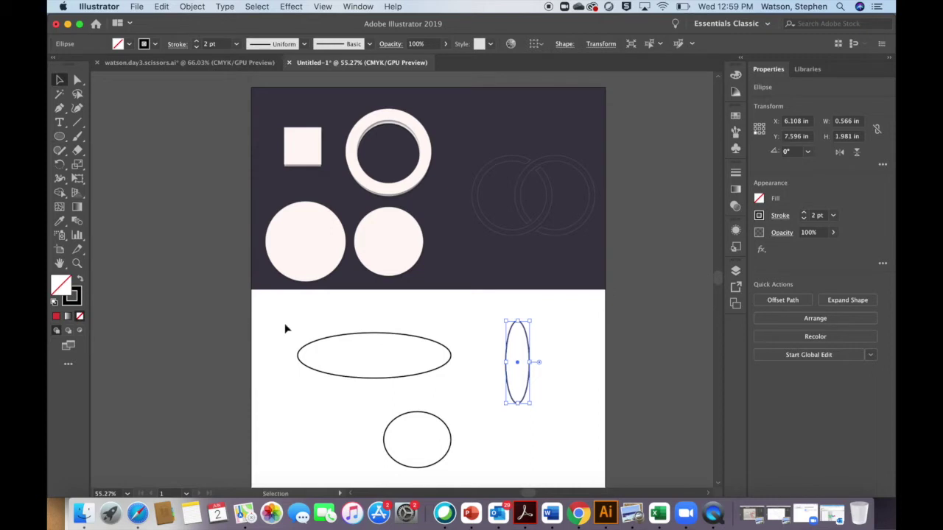
drag(286, 328, 535, 442)
key(Delete)
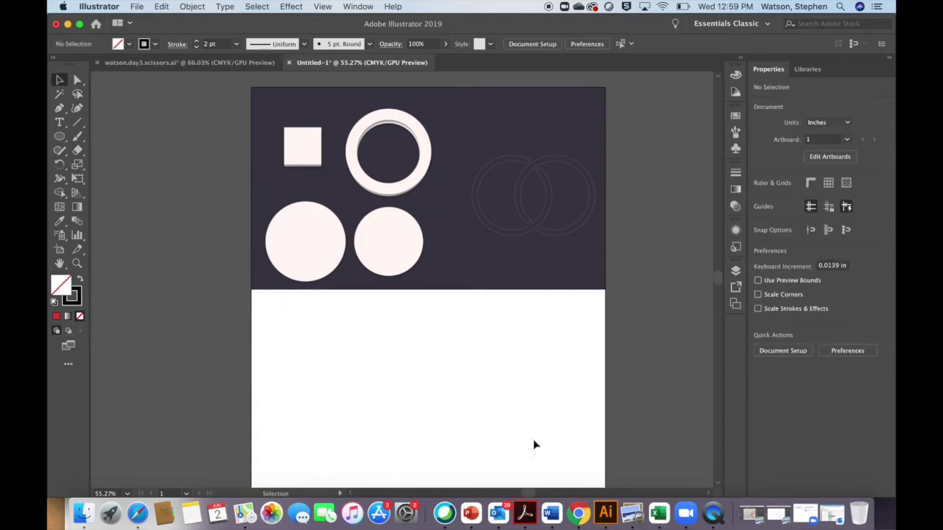
- Cancel the Ellipse size dialog, then drag out a Shift-constrained ellipse on the white area
click(62, 139)
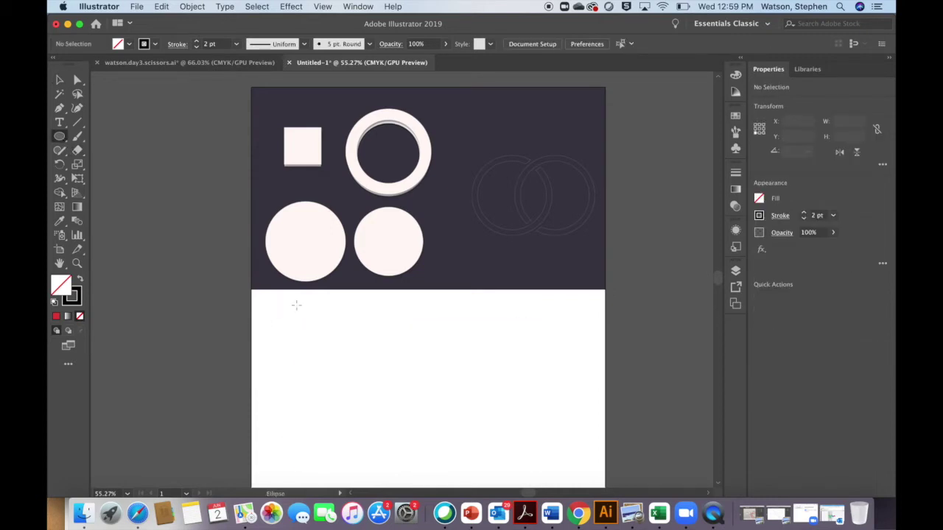
click(310, 330)
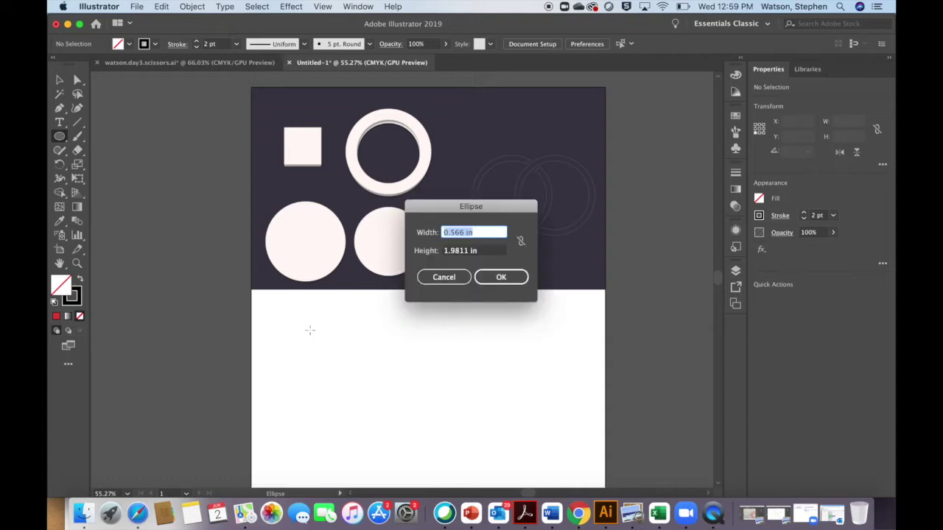
click(444, 277)
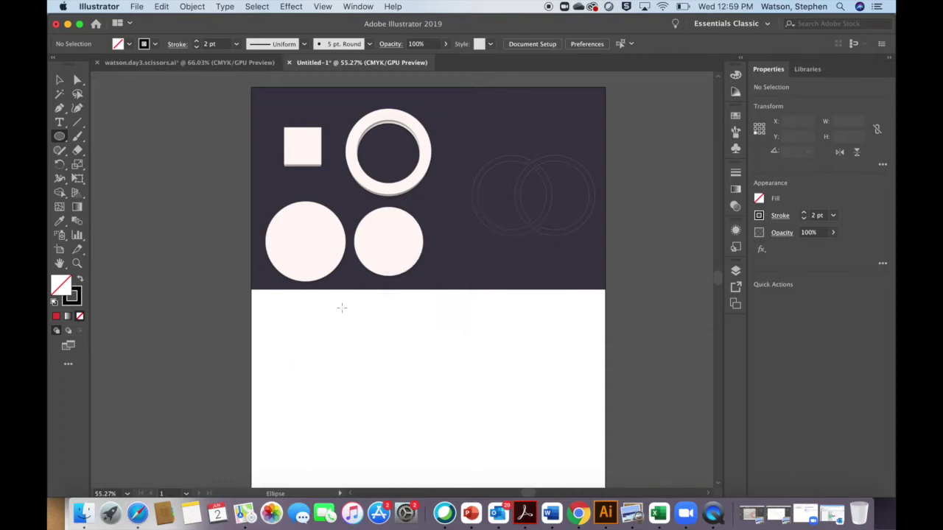
drag(291, 332, 448, 387)
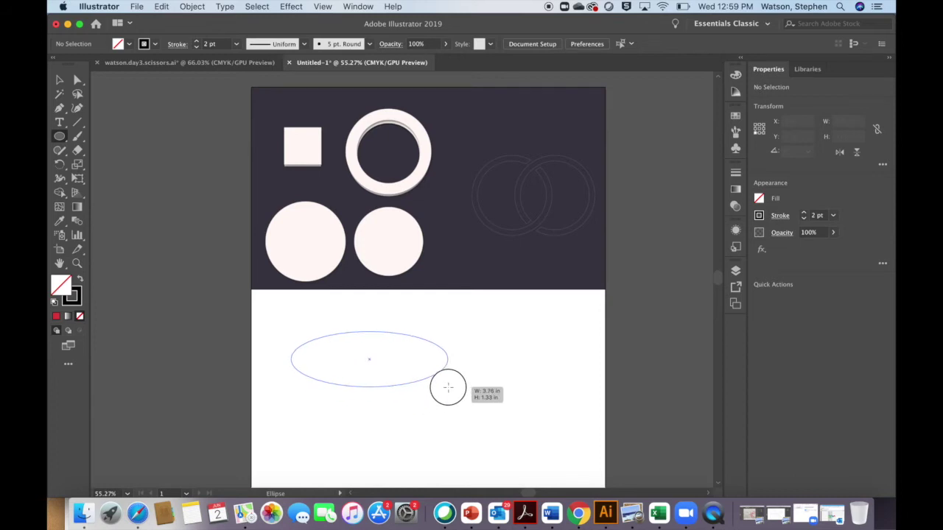
key(shift)
drag(448, 387, 354, 378)
- Draw four more practice ellipses across the white lower area, including a tall and a large one
drag(410, 355, 462, 411)
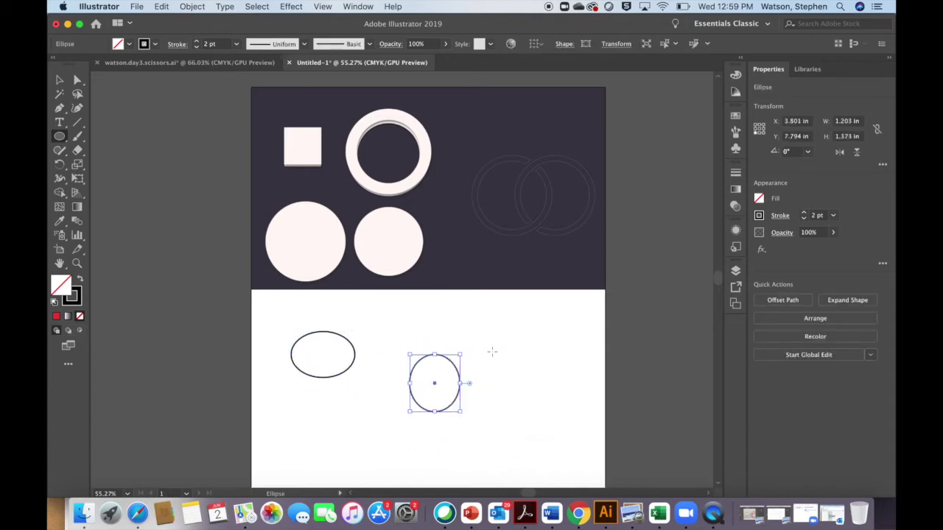
drag(493, 329, 549, 407)
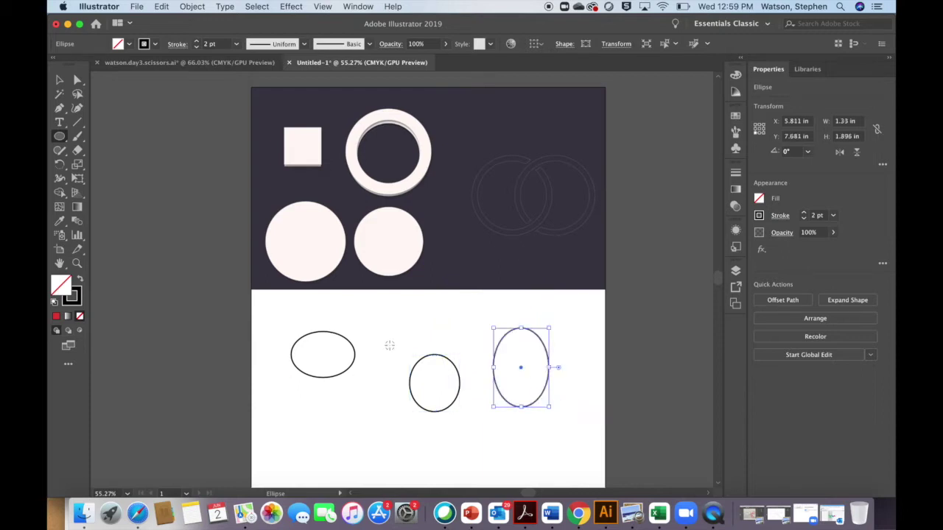
drag(386, 341, 435, 355)
mouse_move(286, 309)
mouse_down()
mouse_move(420, 415)
mouse_move(460, 459)
mouse_move(495, 442)
mouse_move(435, 365)
mouse_move(428, 341)
mouse_up()
- Marquee-select only the ellipses on the white area and delete them
key(super+a)
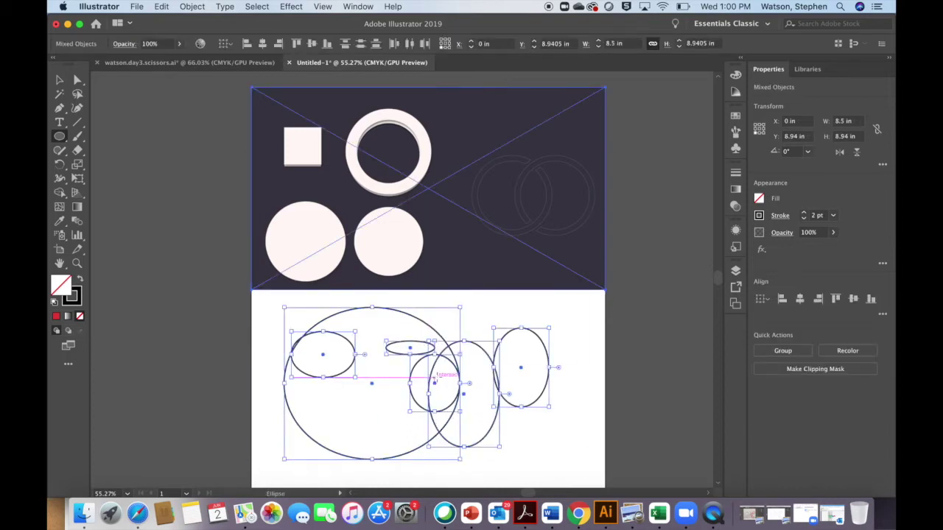
click(60, 79)
click(178, 308)
drag(279, 313, 568, 455)
key(Delete)
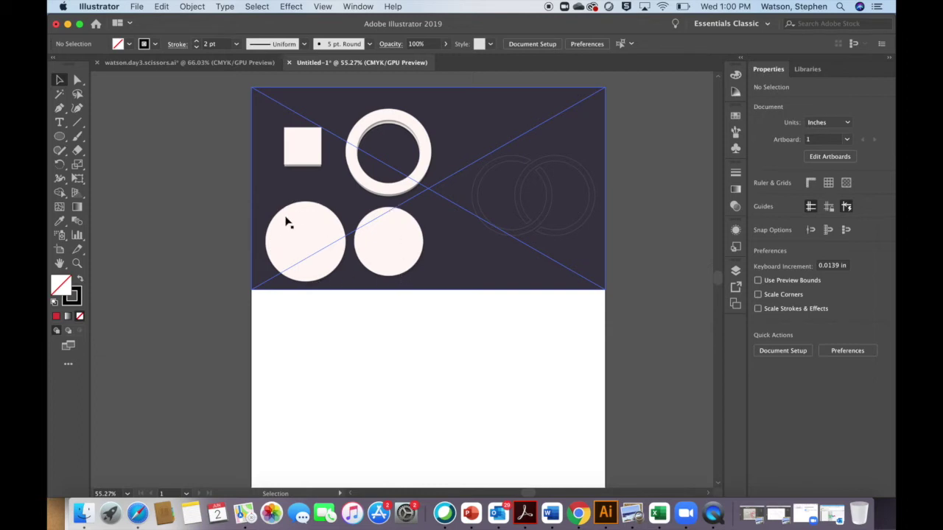
- Draw a circle over the left cream circle and reposition and enlarge it to cover it
click(59, 139)
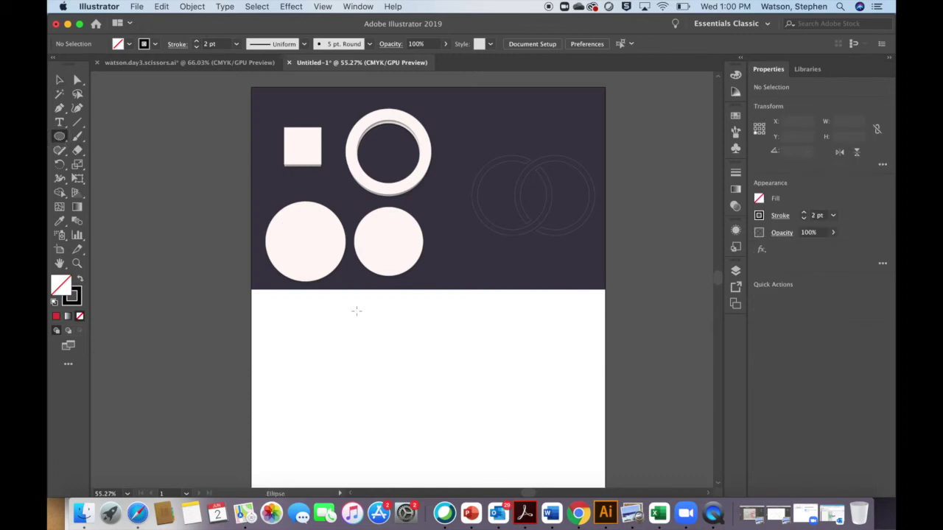
drag(274, 209, 347, 279)
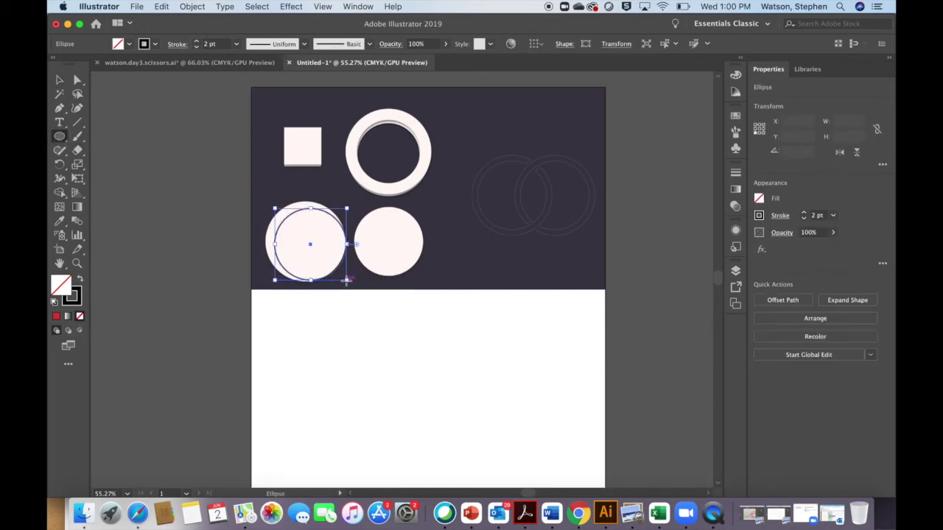
key(v)
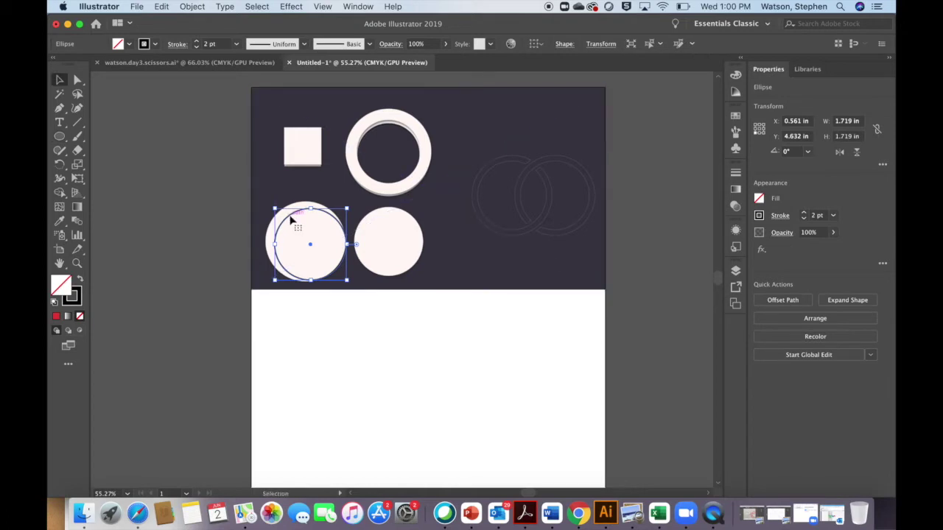
drag(289, 216, 280, 213)
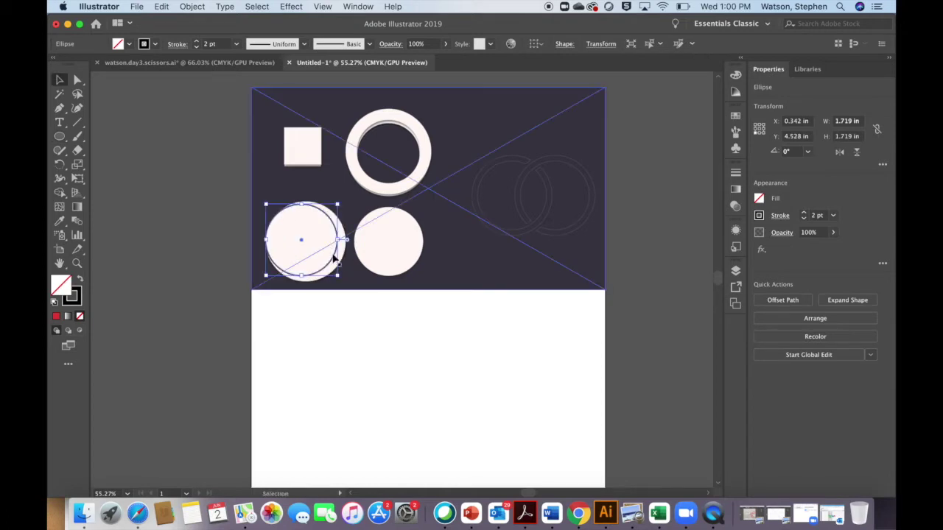
drag(338, 276, 352, 289)
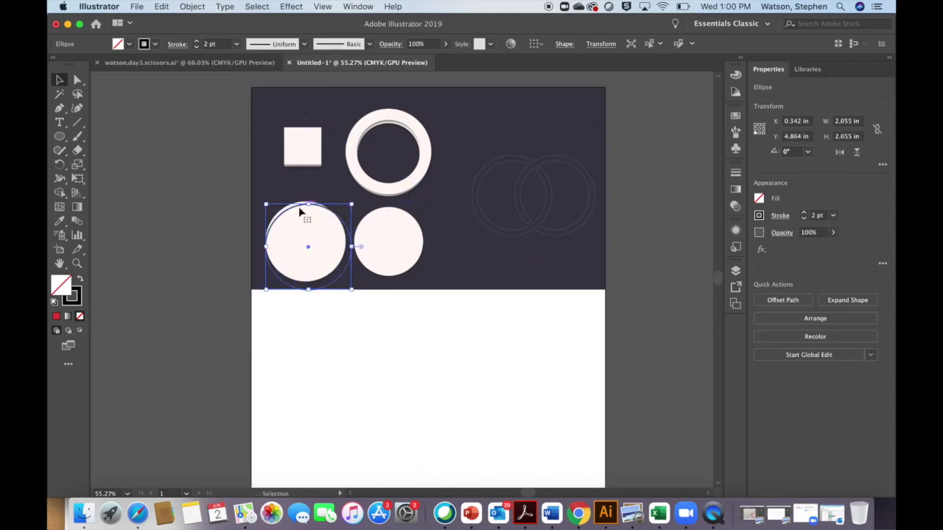
drag(298, 206, 296, 201)
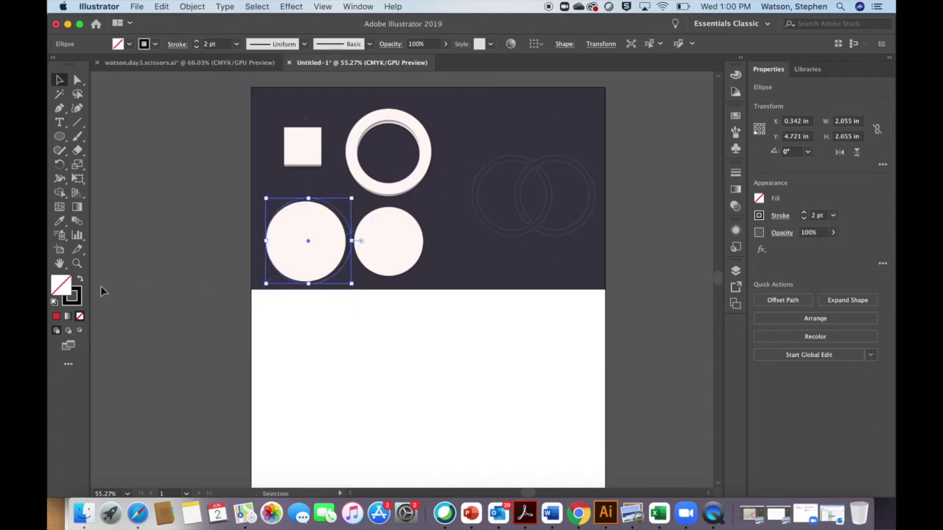
- Set the stroke colour to pinkish red #D83061
click(77, 296)
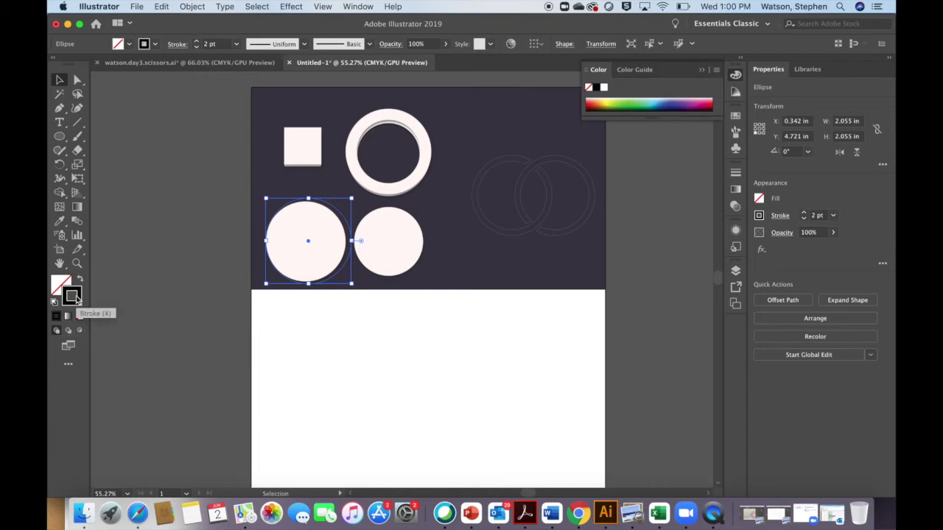
double_click(79, 296)
click(659, 257)
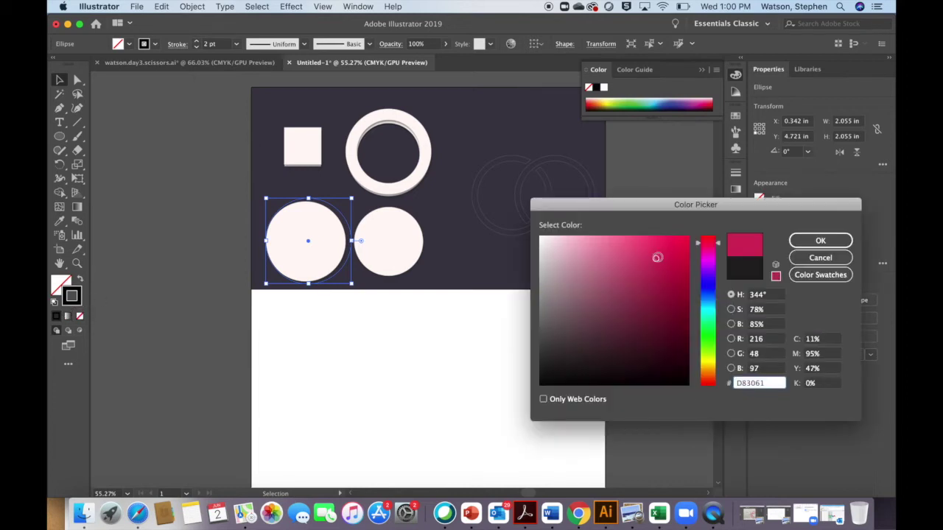
click(820, 241)
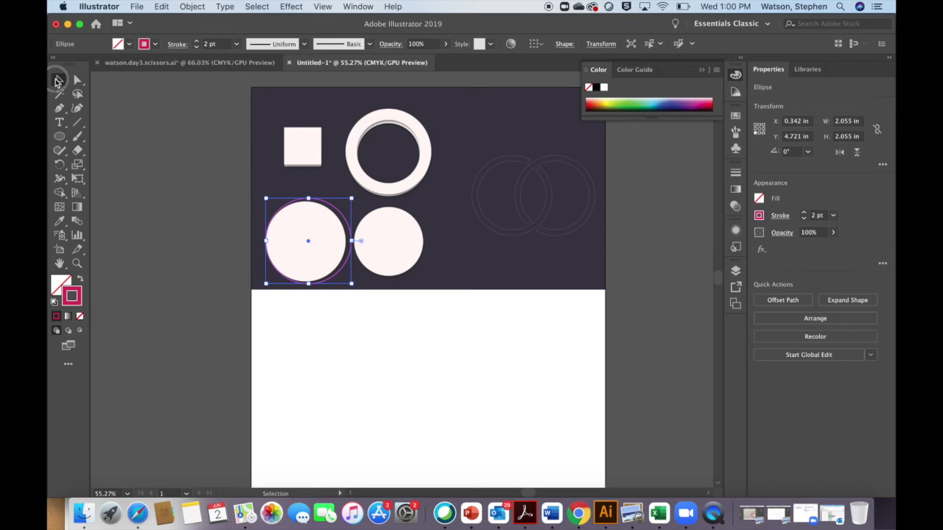
- Shrink the pink-outlined circle to about 2 in, then delete it
click(204, 233)
scroll(326, 261, up, 5)
scroll(338, 264, up, 4)
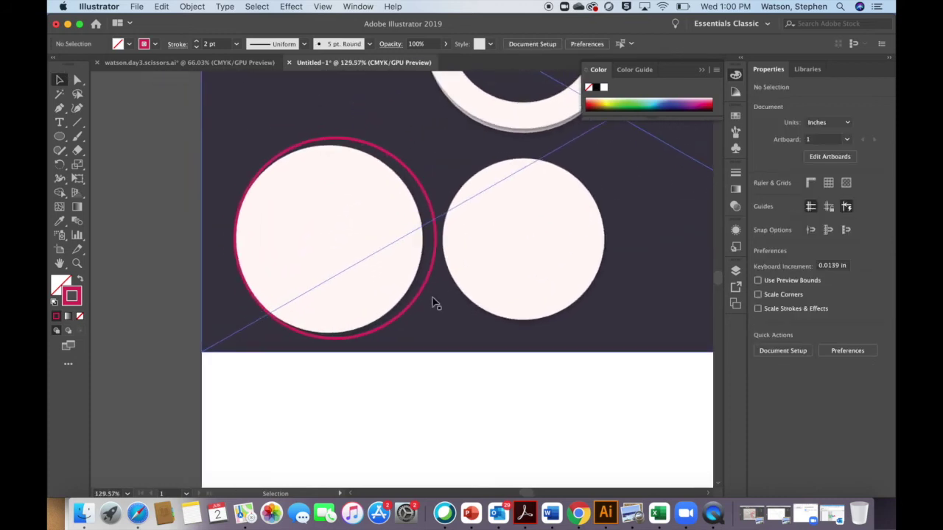
click(469, 141)
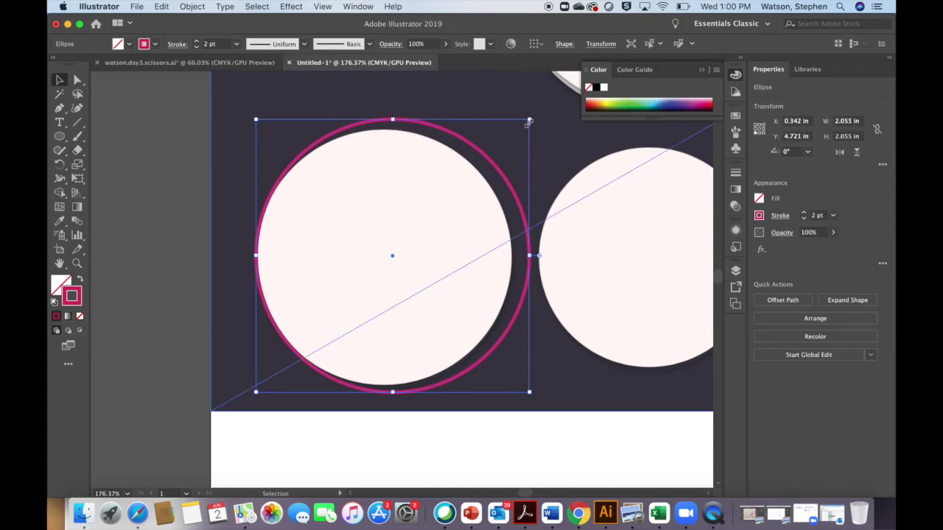
drag(529, 119, 517, 131)
key(Delete)
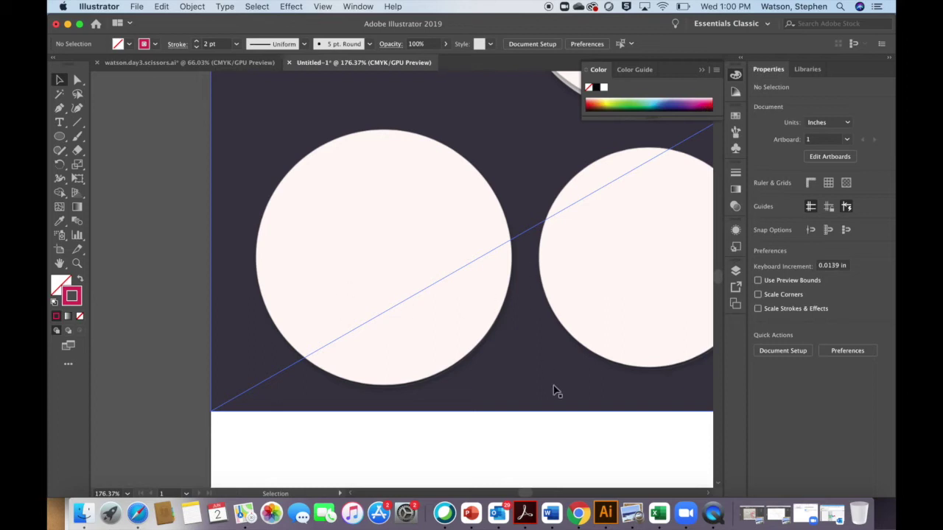
- Browse the Window menu and its Toolbars submenu, closing and reopening the Window menu
scroll(529, 247, down, 6)
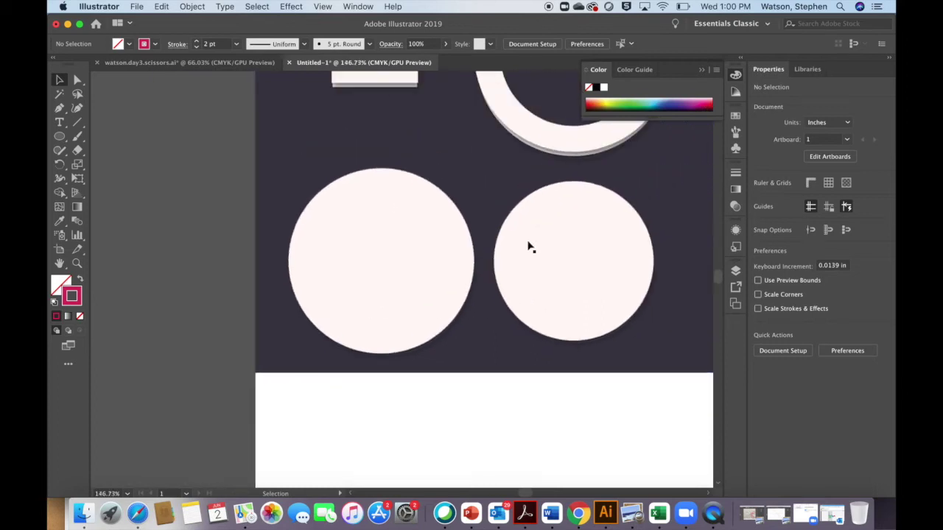
scroll(529, 247, right, 2)
scroll(488, 291, right, 3)
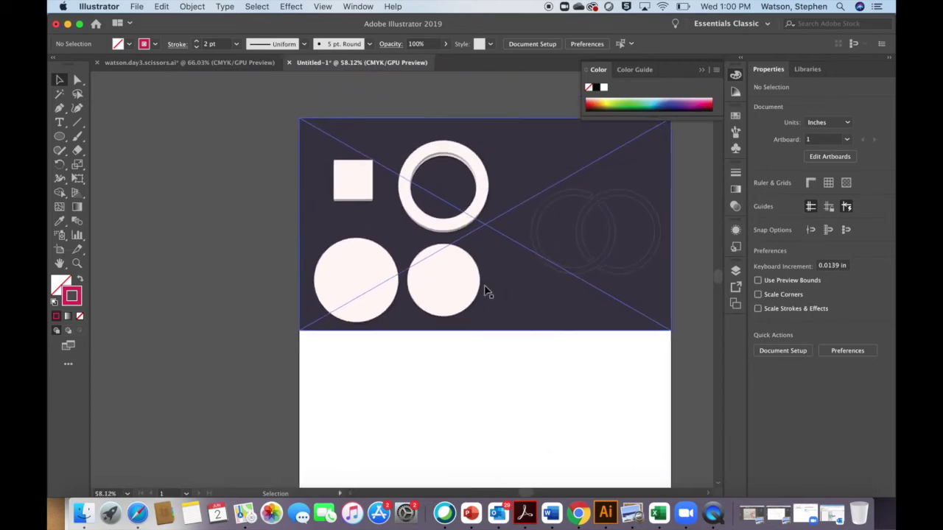
scroll(488, 292, left, 2)
scroll(487, 292, down, 2)
scroll(486, 290, right, 2)
scroll(486, 290, up, 2)
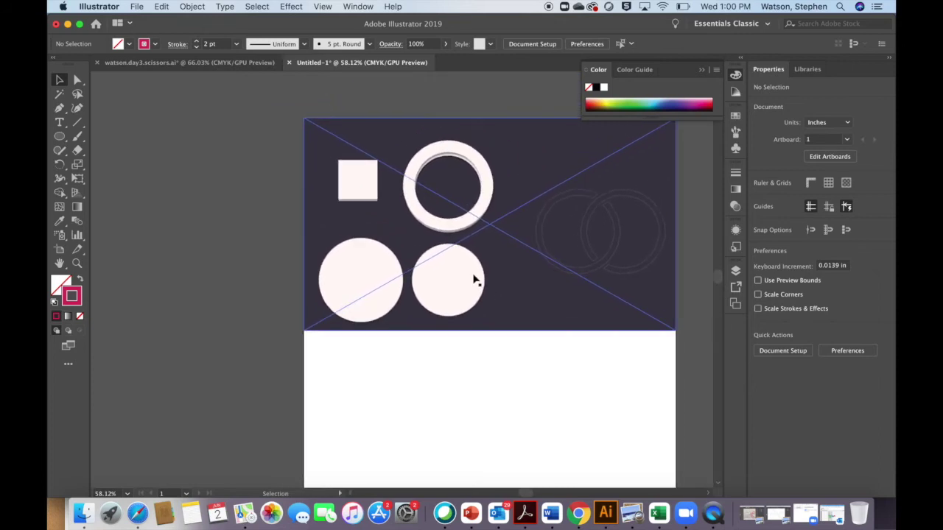
scroll(442, 283, up, 1)
scroll(440, 280, down, 2)
scroll(440, 274, right, 1)
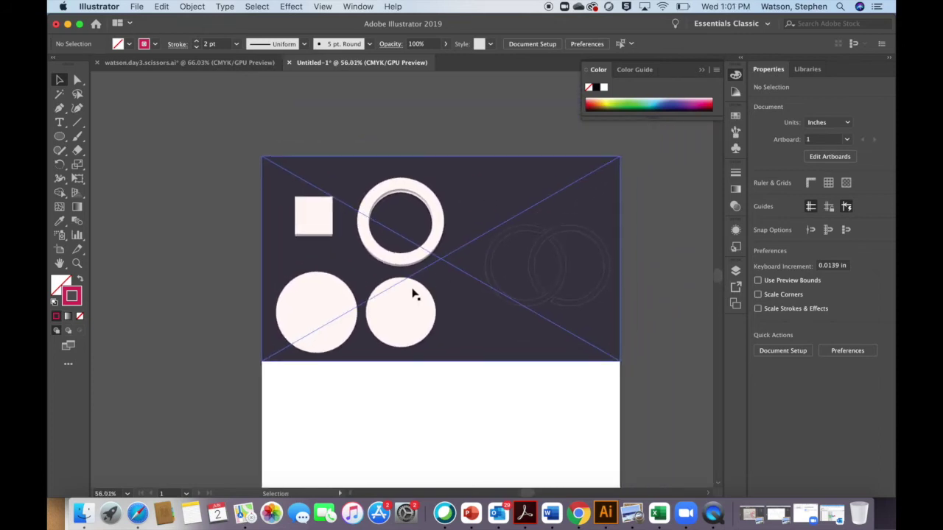
scroll(415, 290, left, 1)
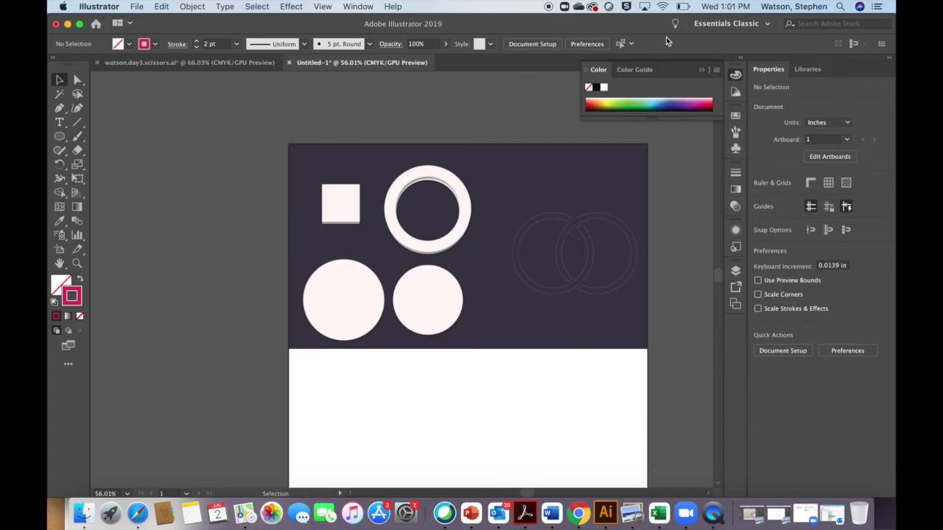
click(358, 6)
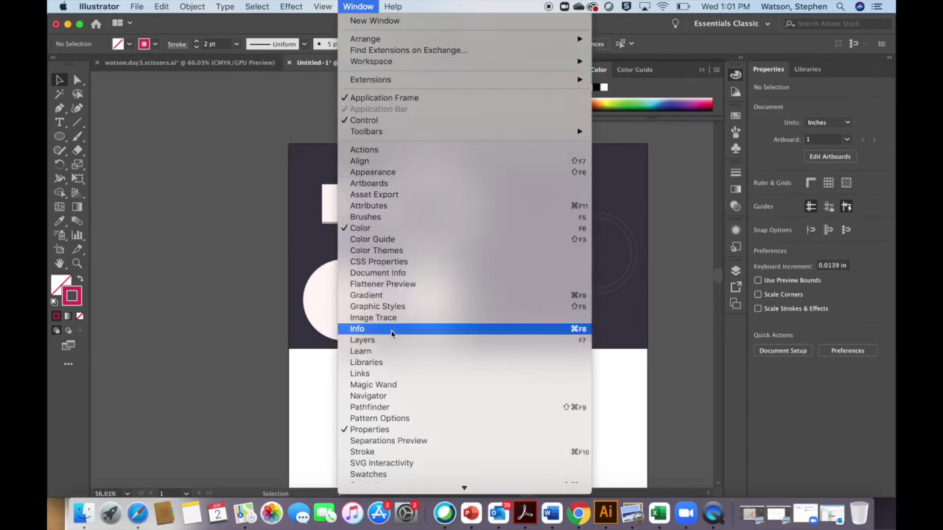
click(210, 225)
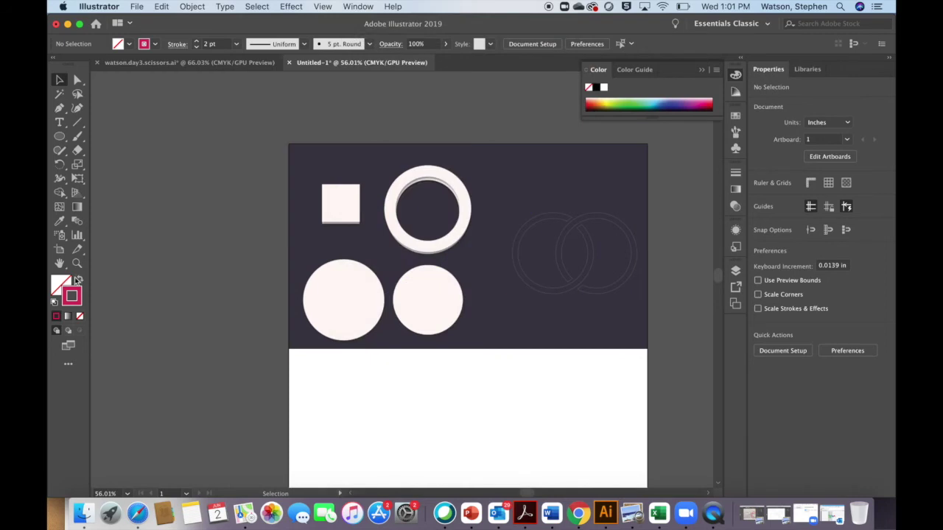
click(361, 7)
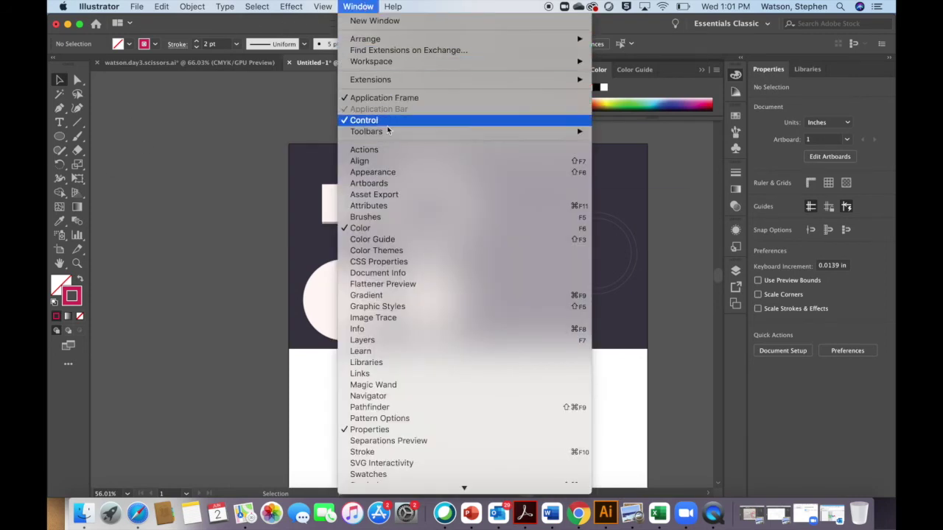
mouse_move(580, 135)
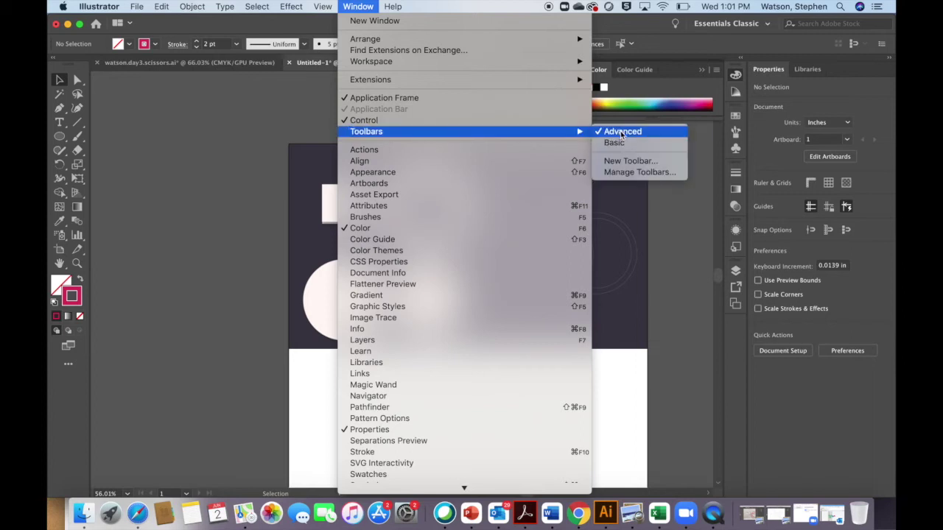
click(259, 128)
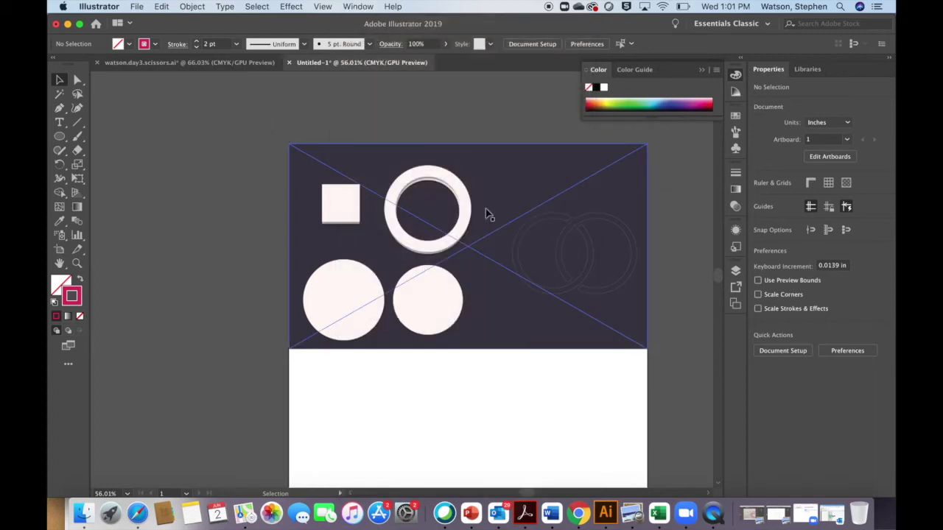
click(357, 8)
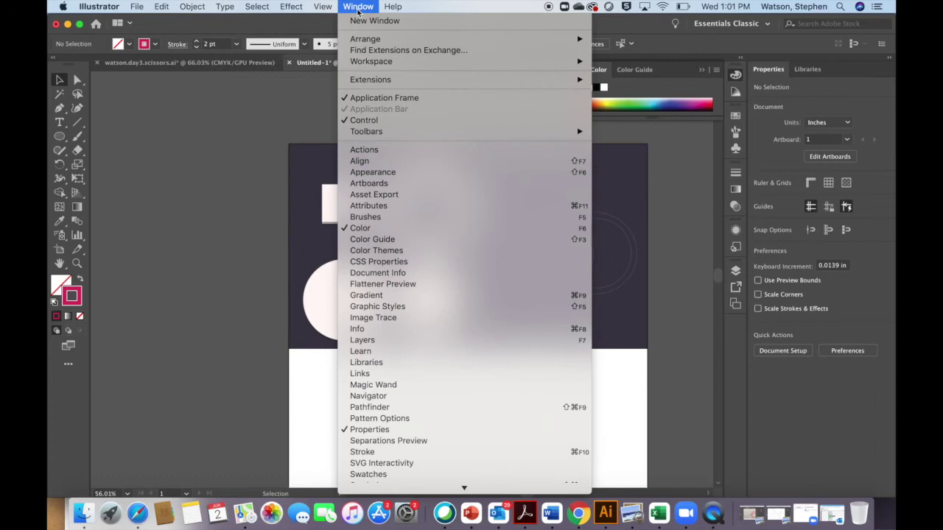
- Dock the Layers panel on the right, lock the linked reference image, and add Layer 2
click(383, 339)
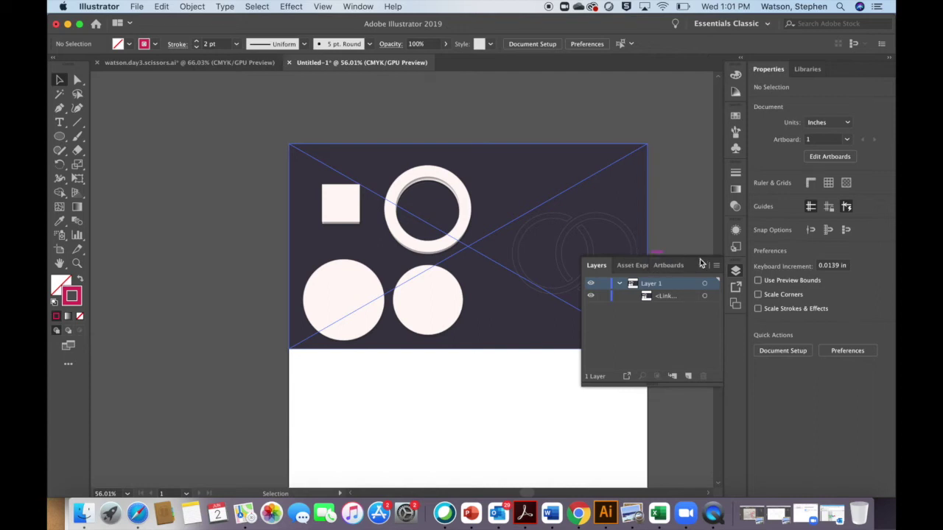
drag(700, 263, 853, 72)
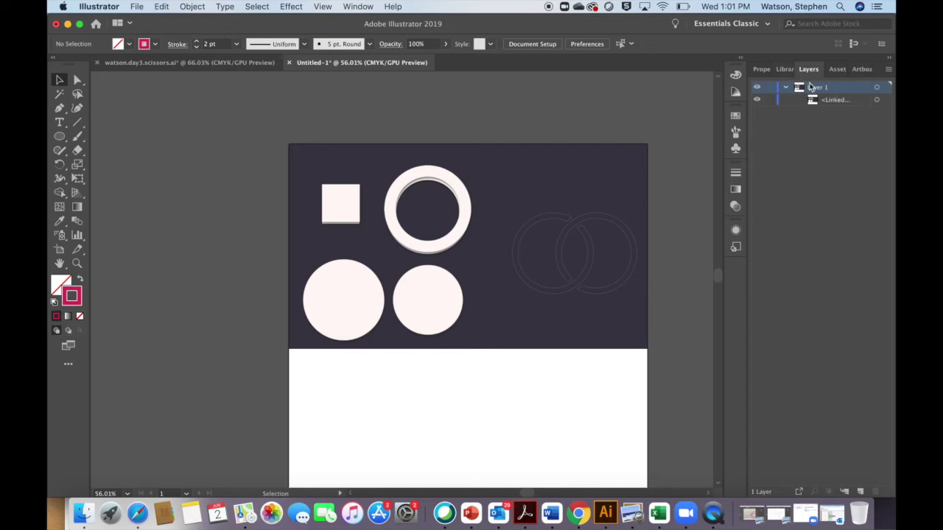
click(770, 101)
click(860, 491)
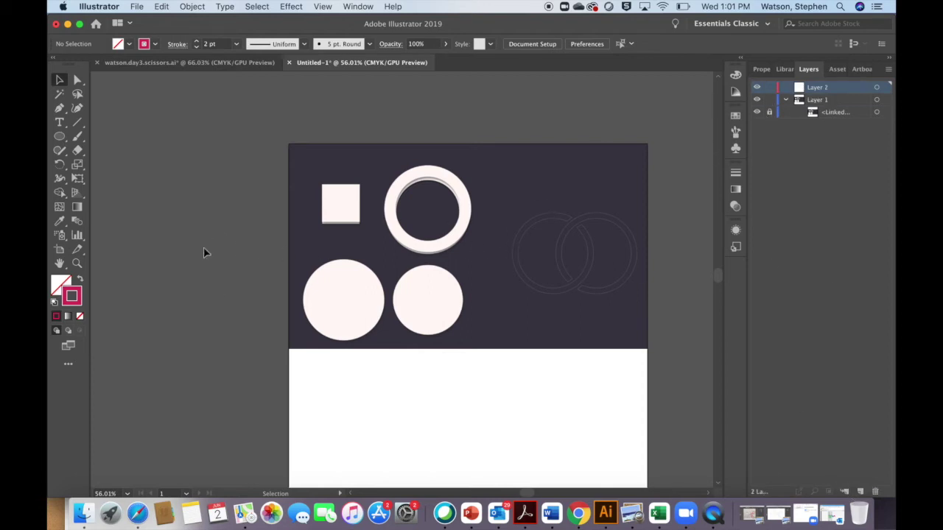
- With the Ellipse tool (L), draw a circle outward from the left reference circle's centre to its edge
scroll(350, 337, down, 2)
key(l)
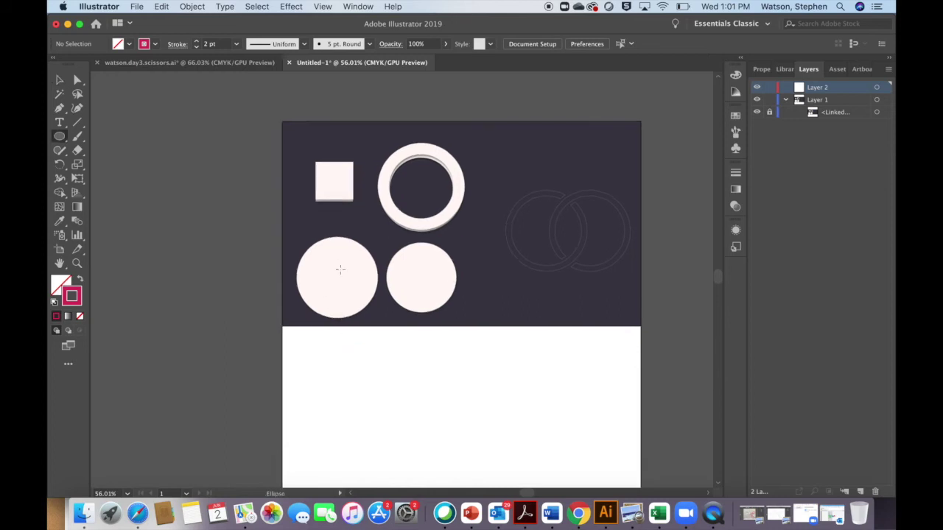
scroll(330, 267, up, 4)
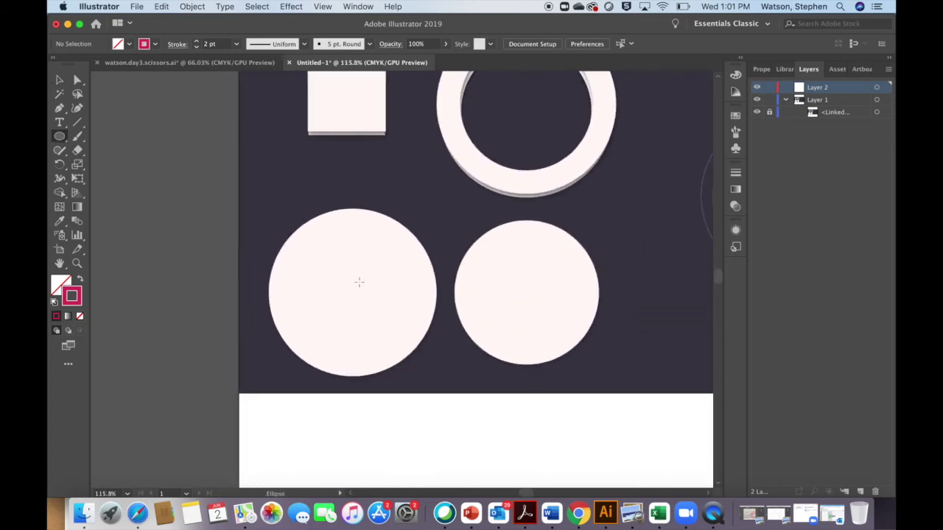
scroll(321, 263, left, 4)
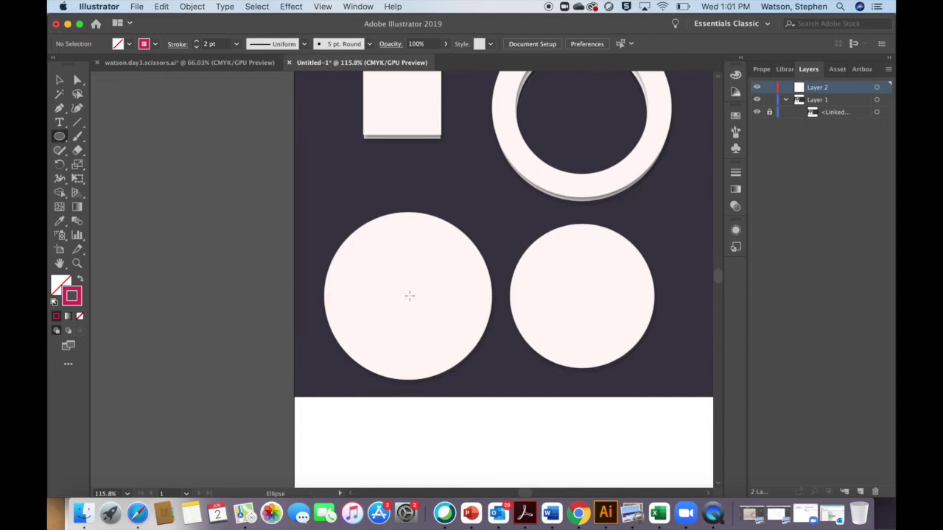
drag(409, 295, 479, 353)
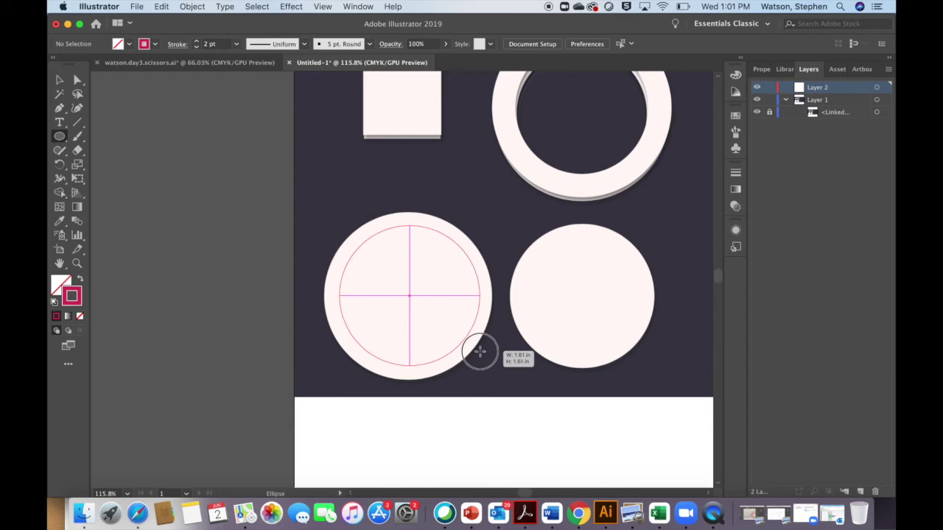
drag(480, 352, 495, 360)
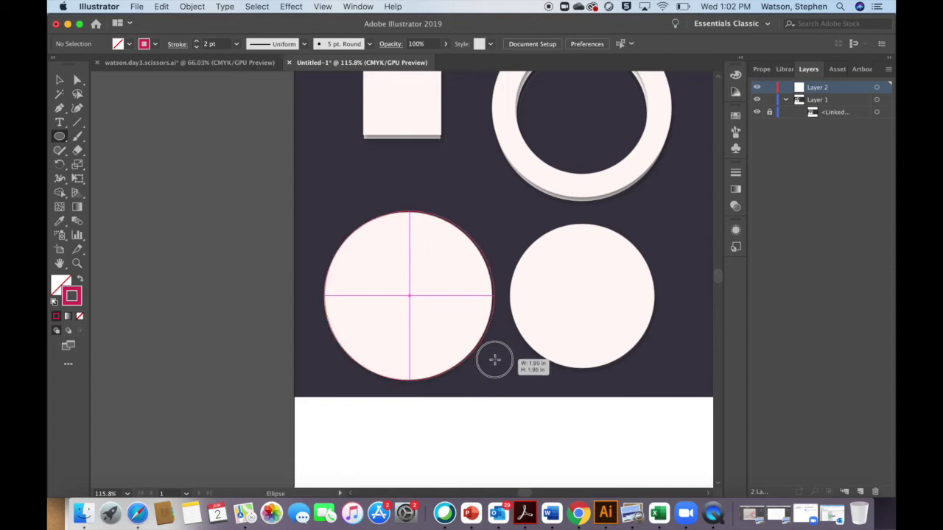
drag(495, 361, 494, 360)
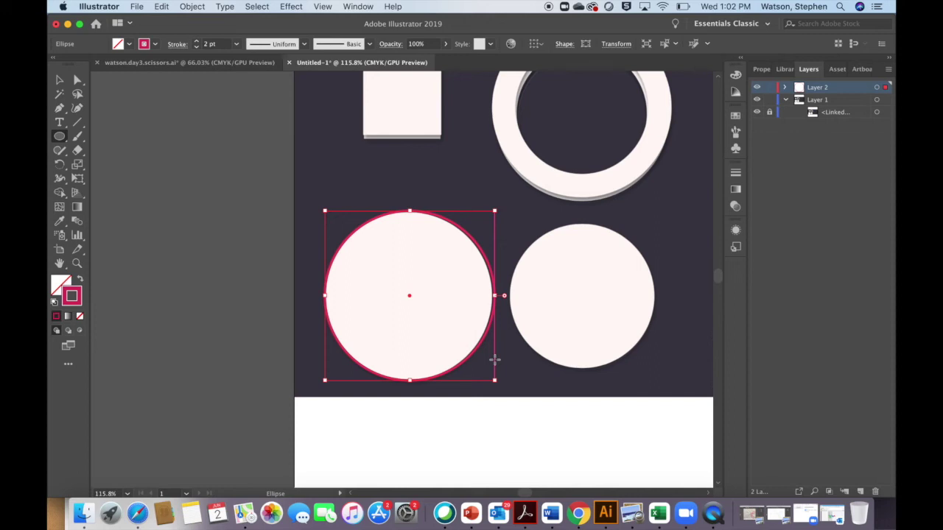
- Nudge the traced circle with the arrow keys until it aligns with the cream circle, then deselect
key(Left)
key(Left)
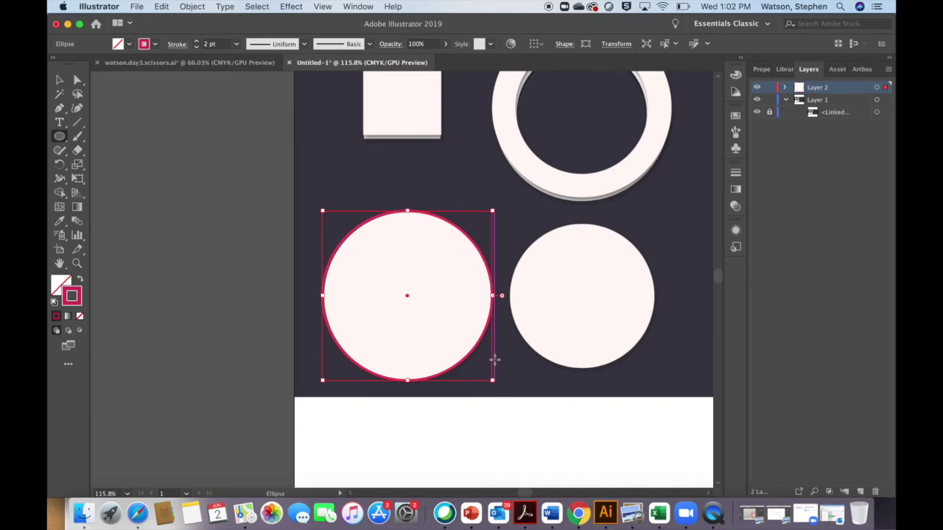
key(Right)
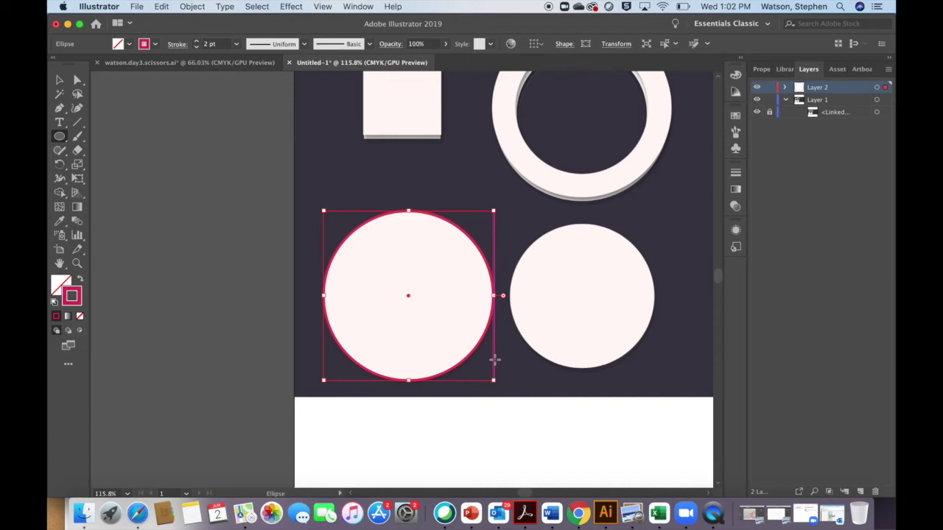
key(Left)
key(Left)
key(Left)
key(Left)
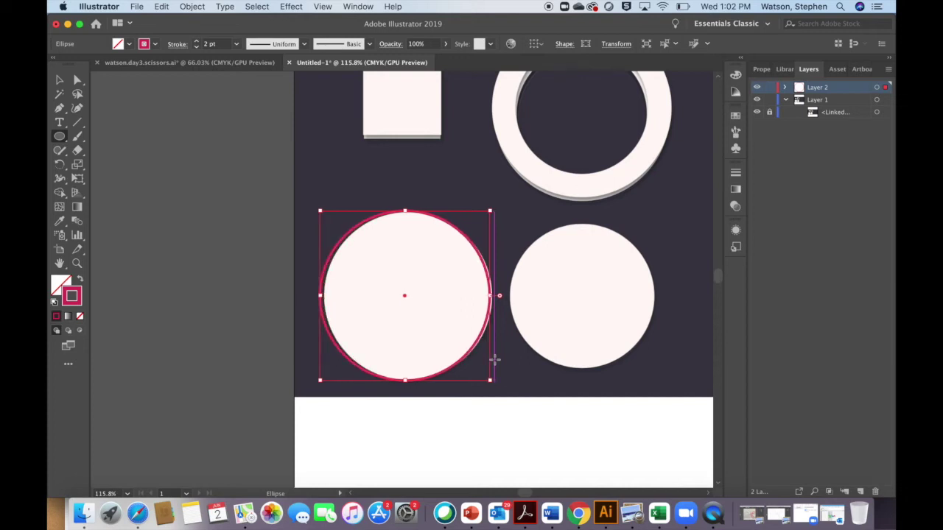
key(Right)
key(Right)
key(Right)
key(Right)
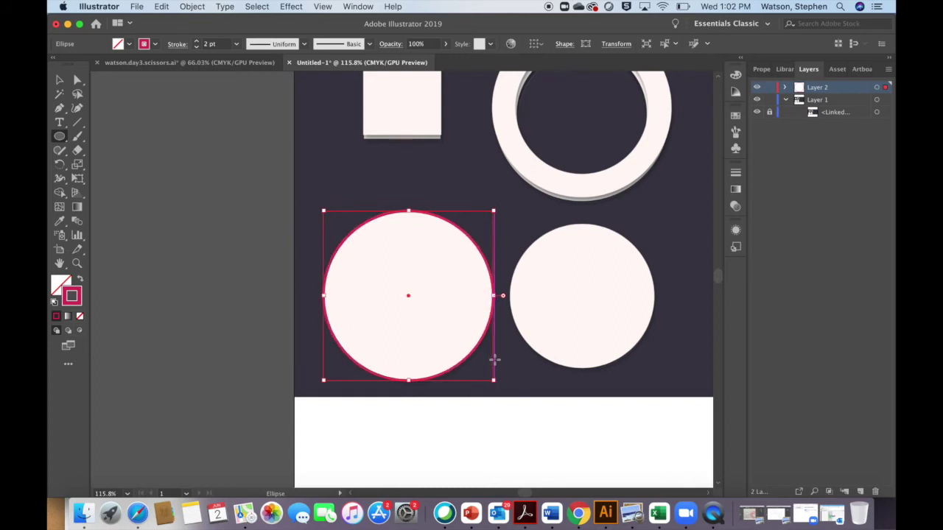
key(v)
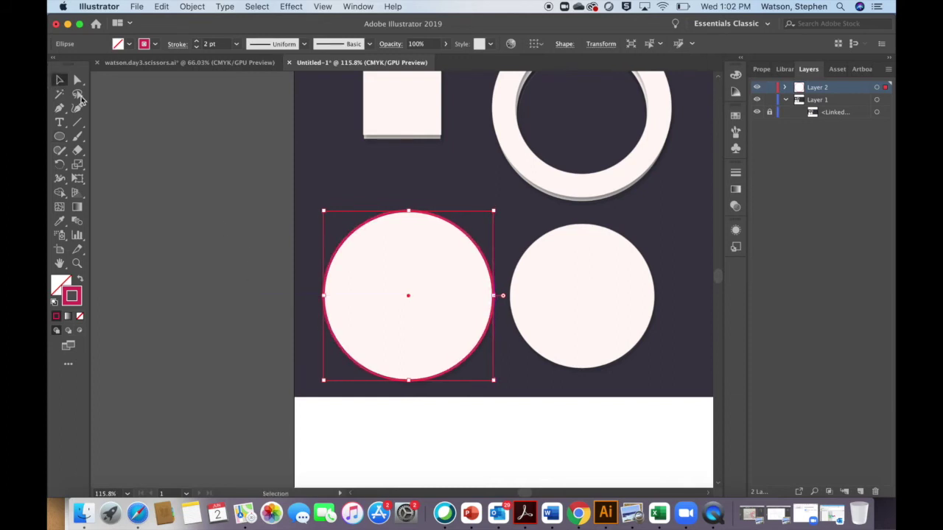
click(223, 230)
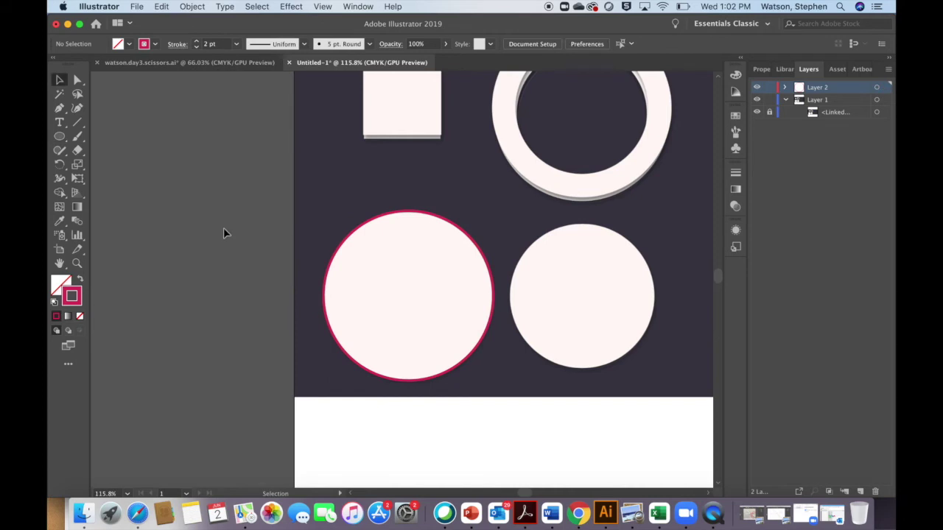
- Draw a horizontal guide line at the left circle's top and a vertical one at its left edge
click(425, 218)
key(super+shift+a)
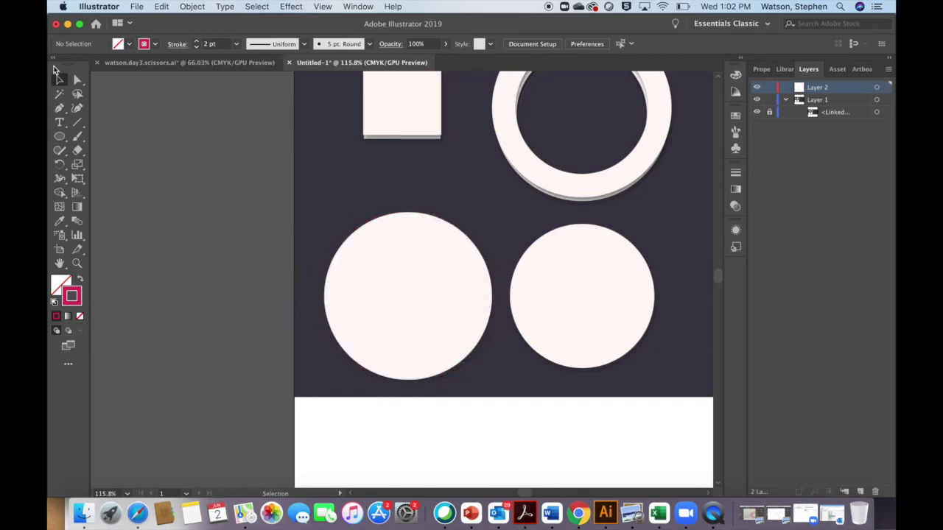
click(78, 121)
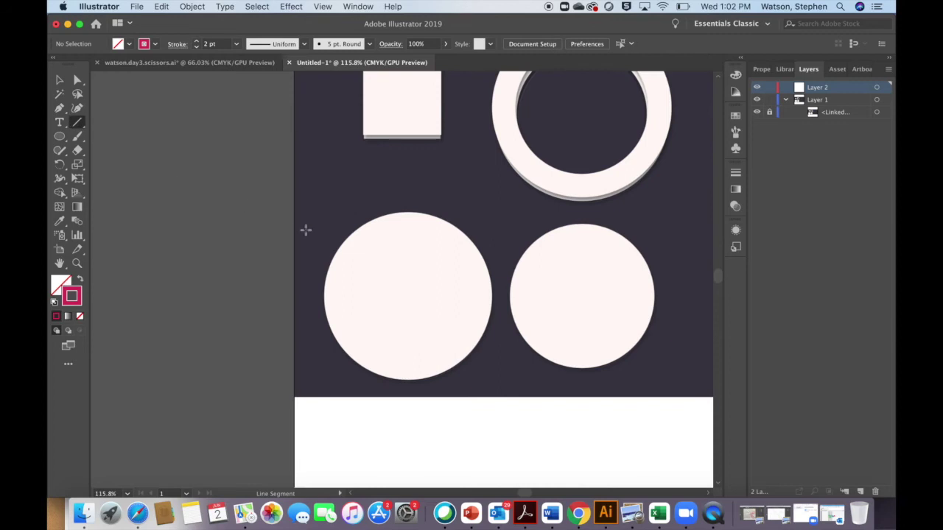
scroll(404, 255, up, 3)
scroll(427, 214, down, 1)
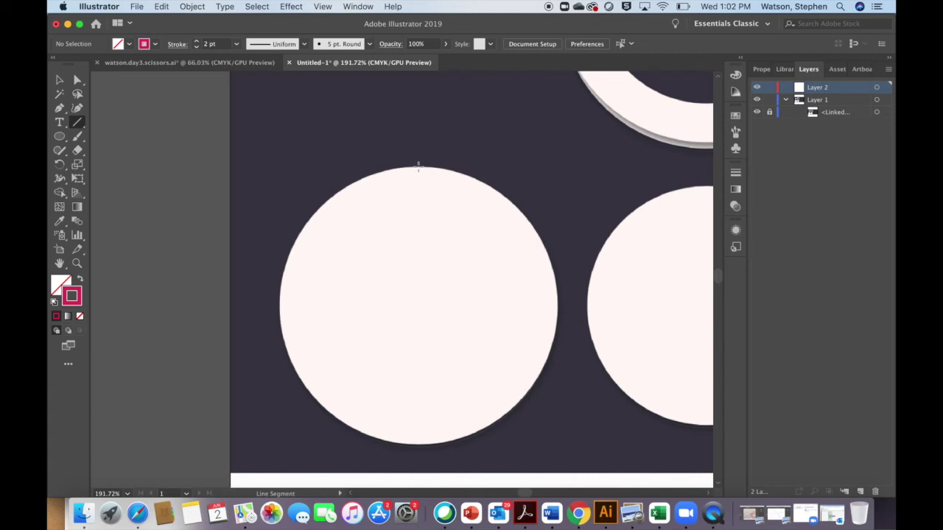
drag(418, 166, 209, 166)
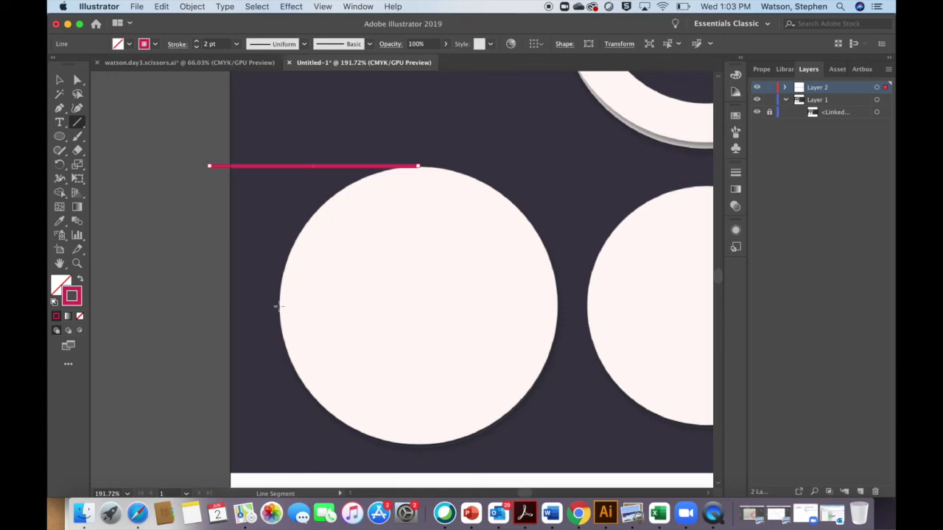
drag(277, 306, 280, 114)
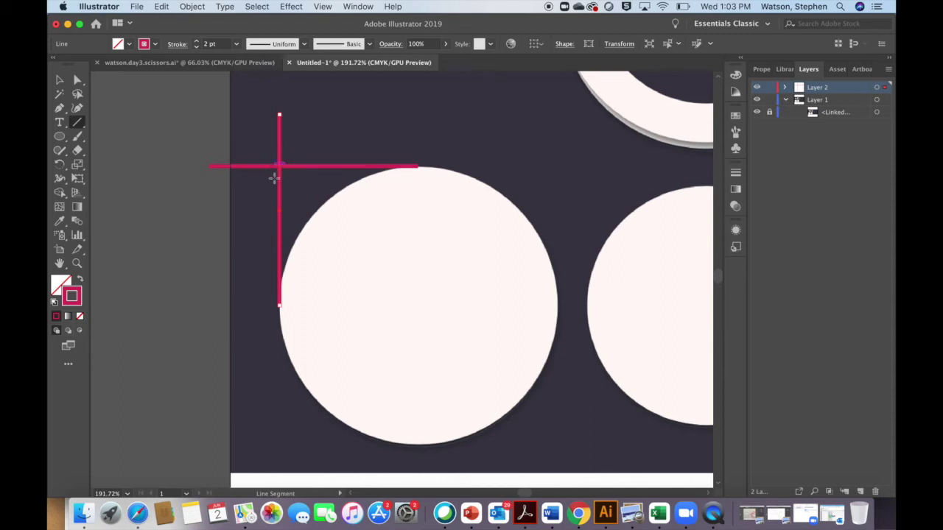
- Deselect the red guide line and switch to the Ellipse tool
click(59, 135)
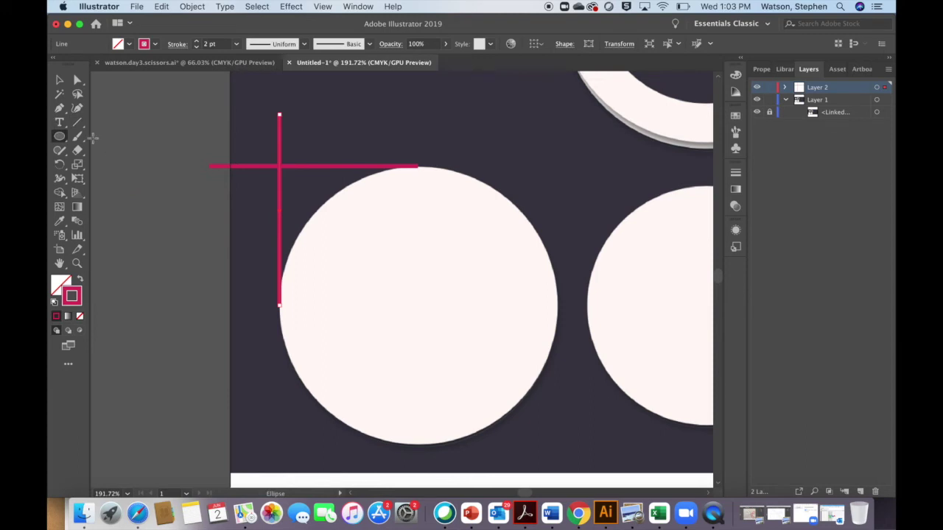
click(60, 80)
click(132, 208)
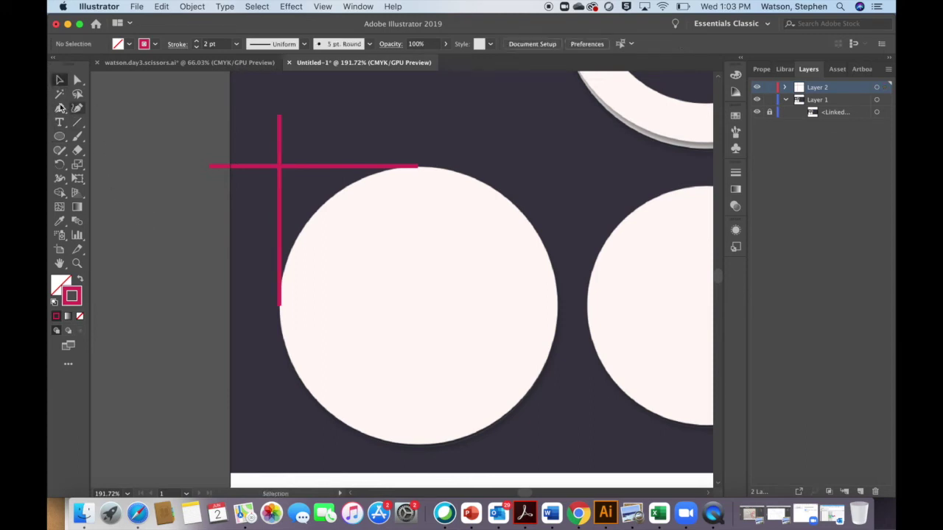
click(60, 136)
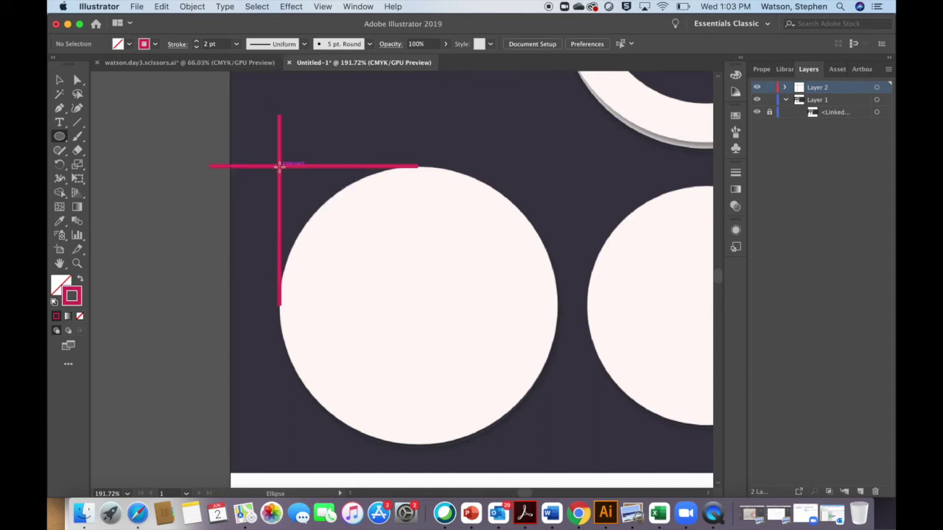
drag(278, 165, 558, 390)
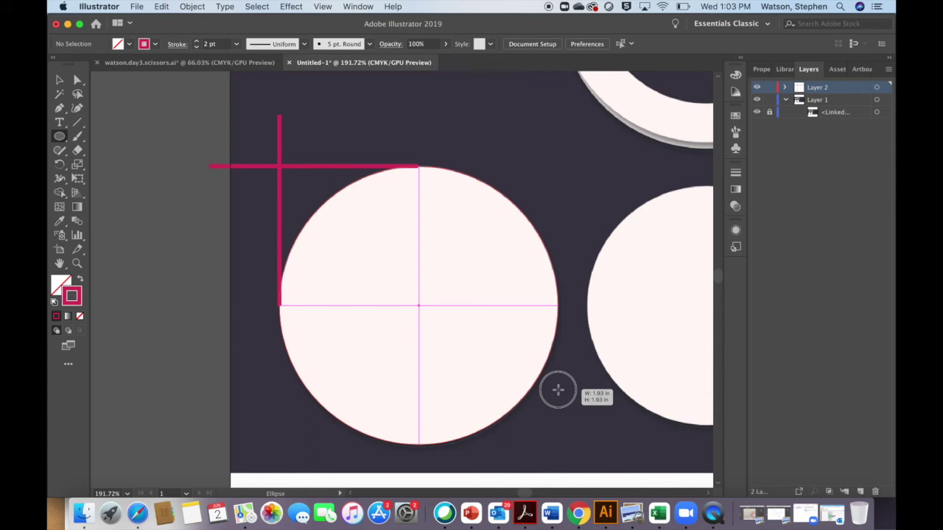
drag(558, 390, 302, 211)
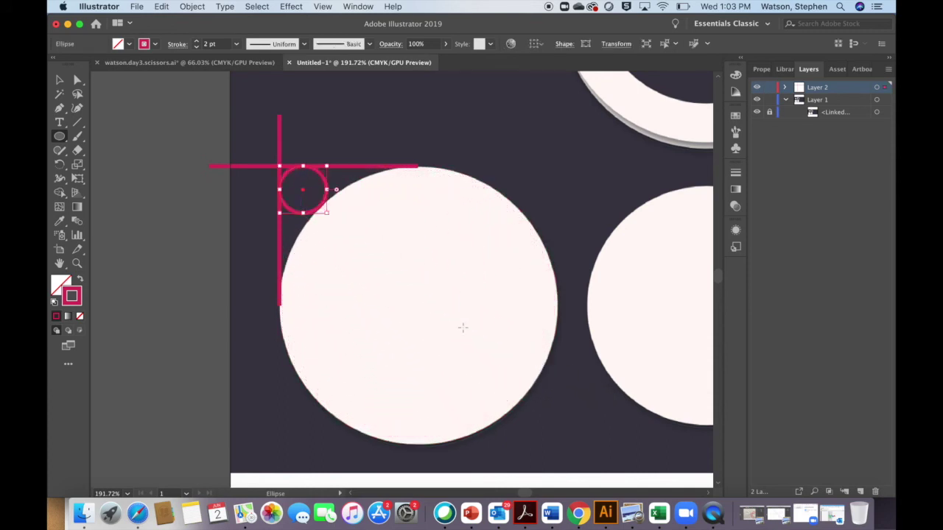
key(super+z)
click(60, 80)
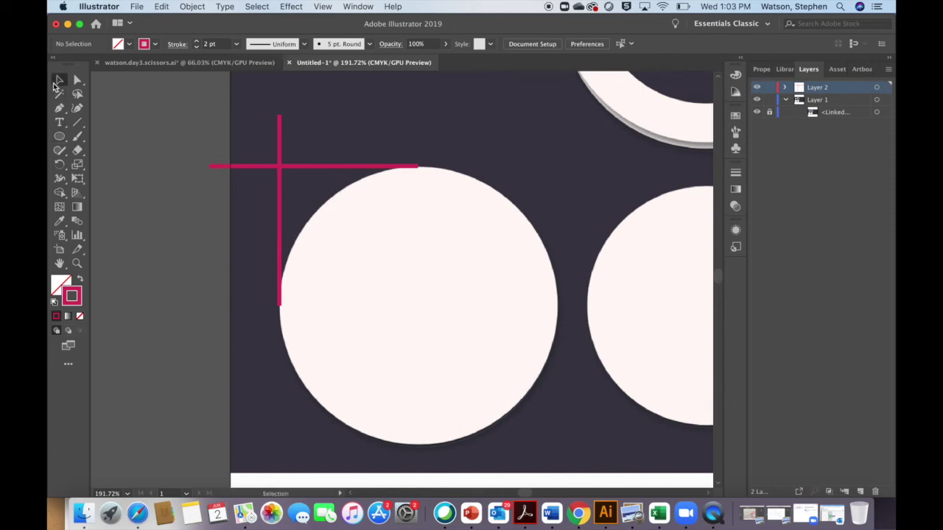
- Draw a horizontal guide line along the second circle's top and a vertical one at its right edge
click(315, 168)
scroll(206, 205, right, 10)
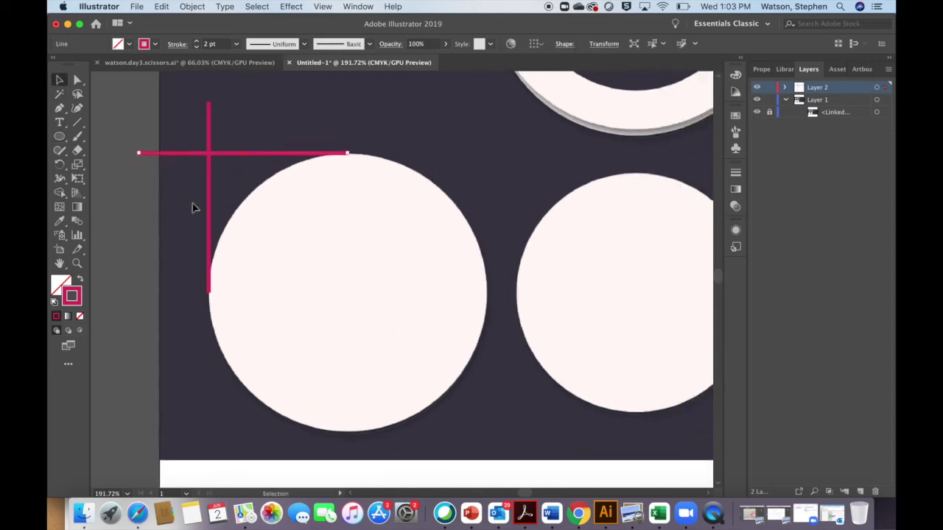
scroll(349, 214, right, 3)
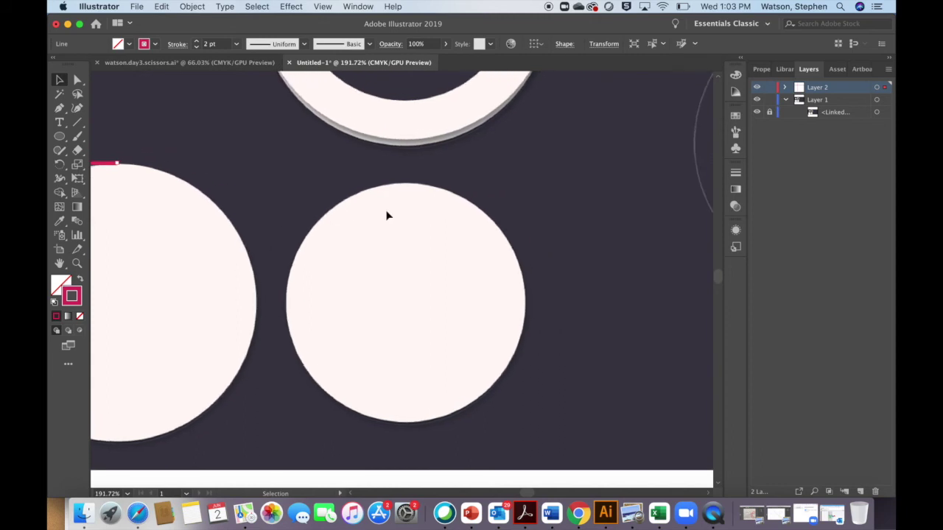
click(76, 124)
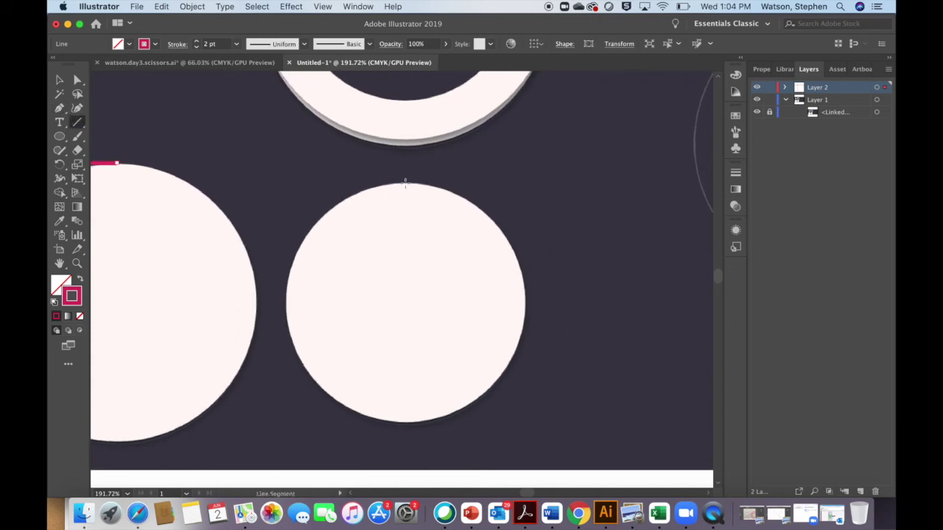
drag(404, 182, 647, 195)
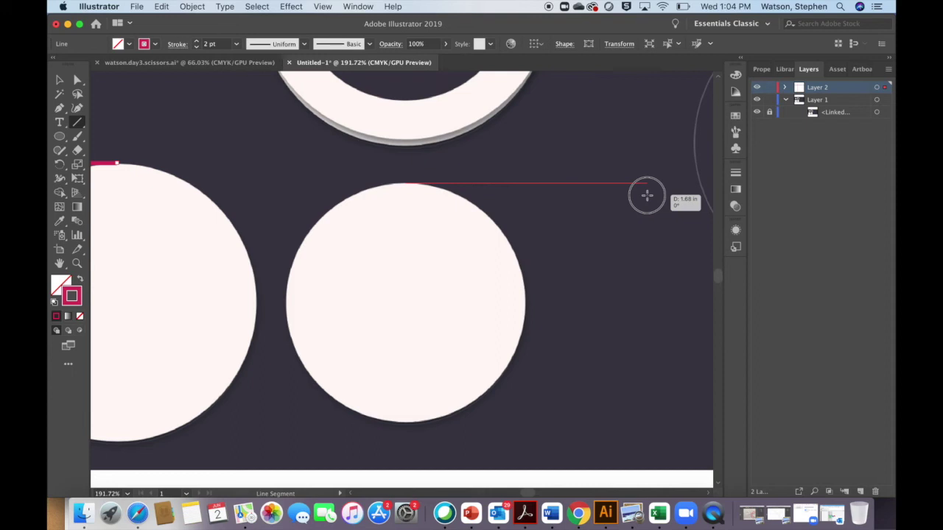
drag(646, 195, 587, 202)
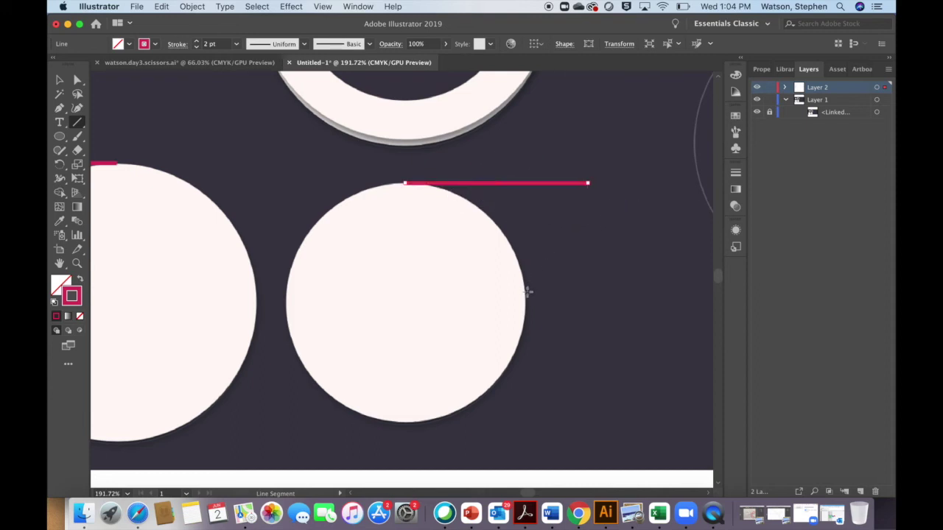
drag(525, 299, 525, 116)
key(super+z)
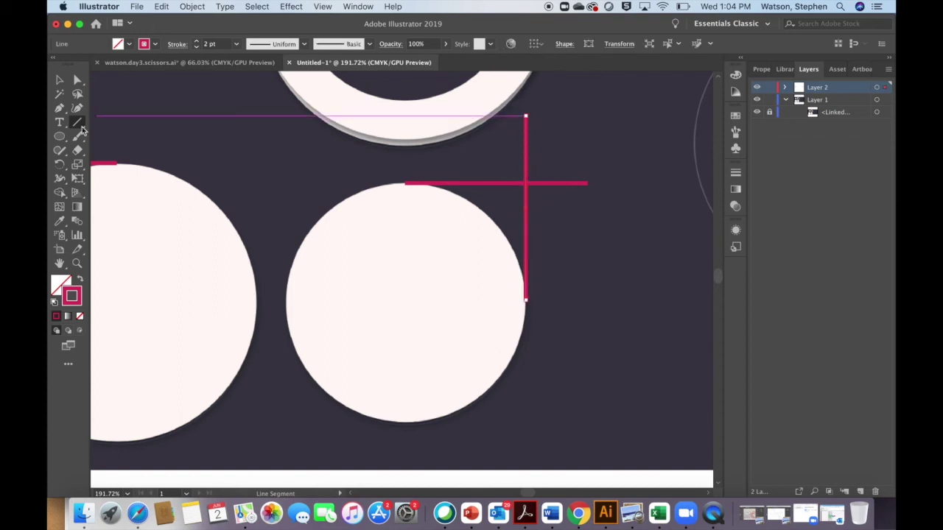
key(l)
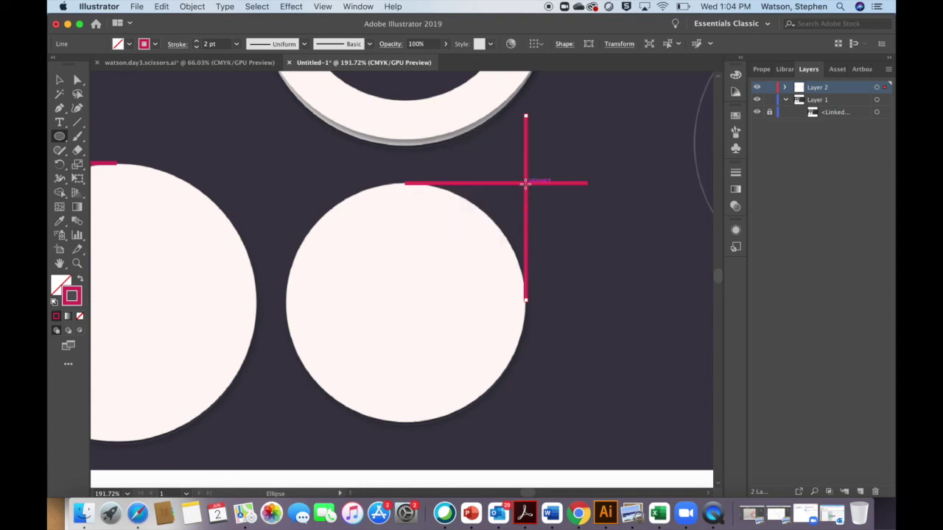
- Shift-drag from the guide lines' corner to draw a circle matching the second cream circle
drag(525, 183, 369, 351)
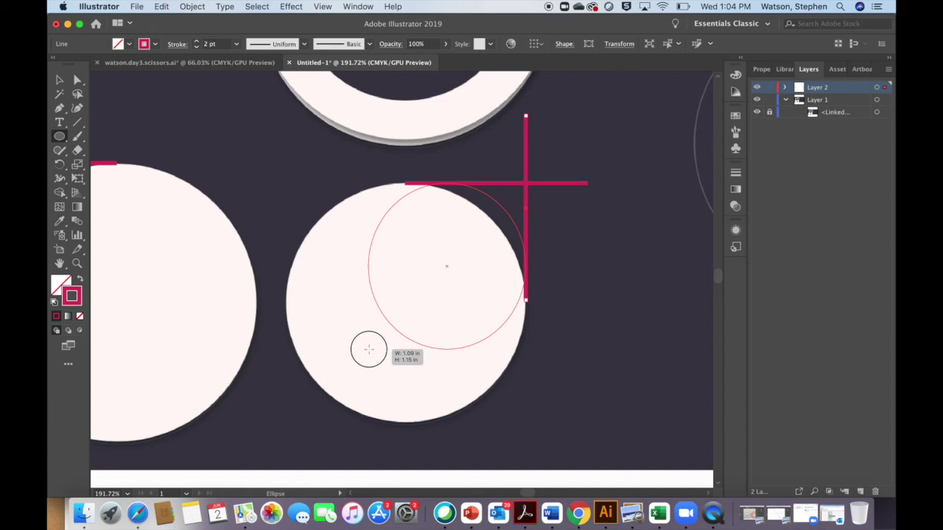
drag(368, 351, 396, 369)
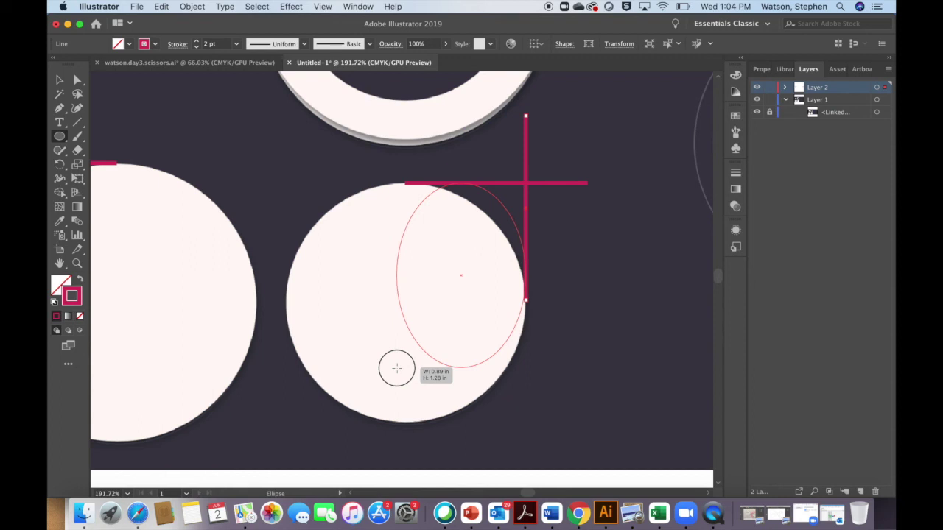
key(shift)
drag(396, 368, 345, 417)
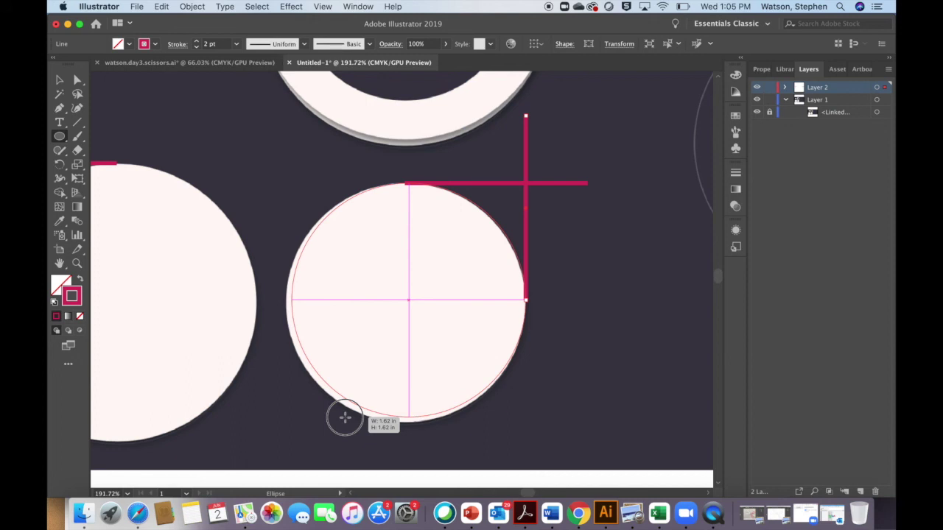
drag(345, 418, 327, 423)
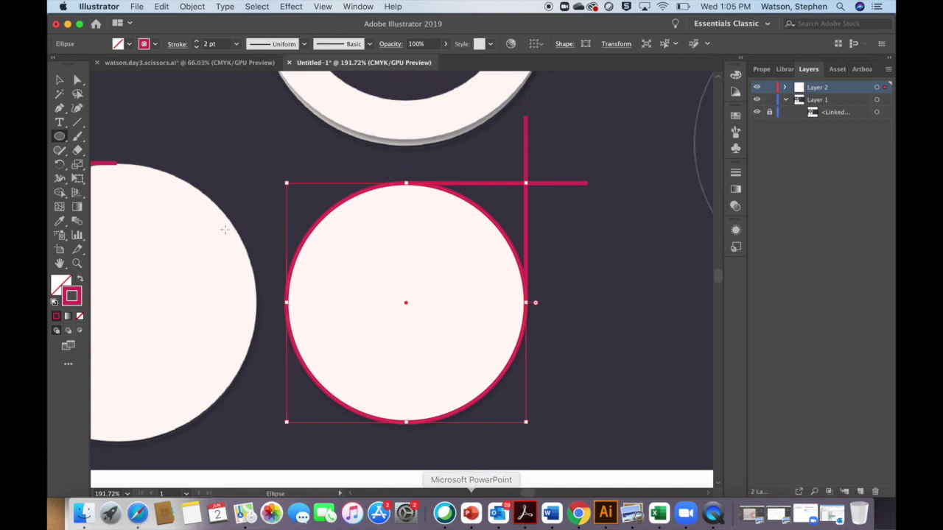
- Deselect the traced circle and scroll down to the white lower area
click(60, 83)
click(248, 213)
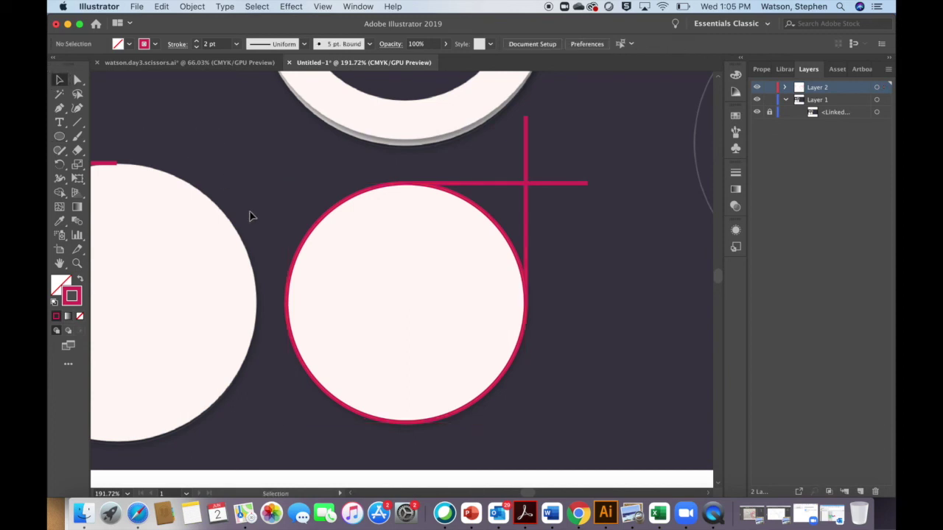
scroll(250, 216, down, 5)
scroll(250, 215, down, 4)
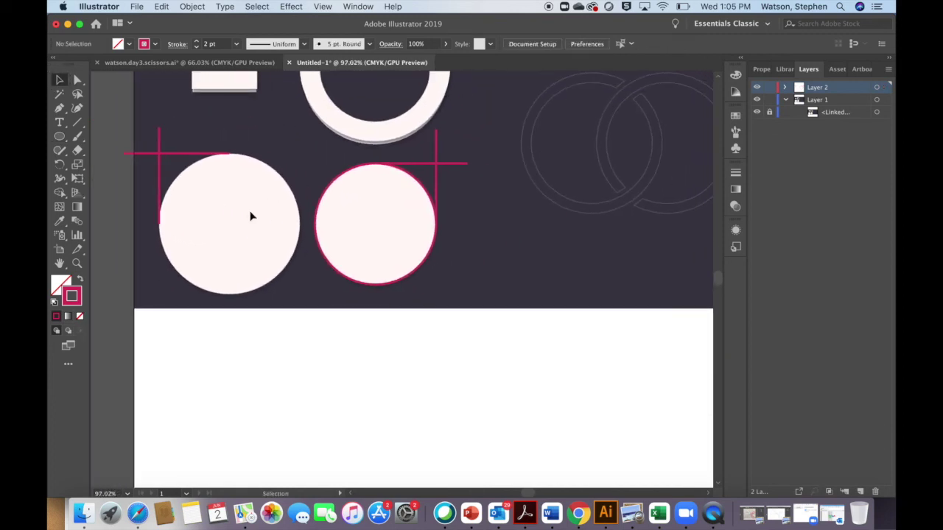
scroll(358, 317, down, 3)
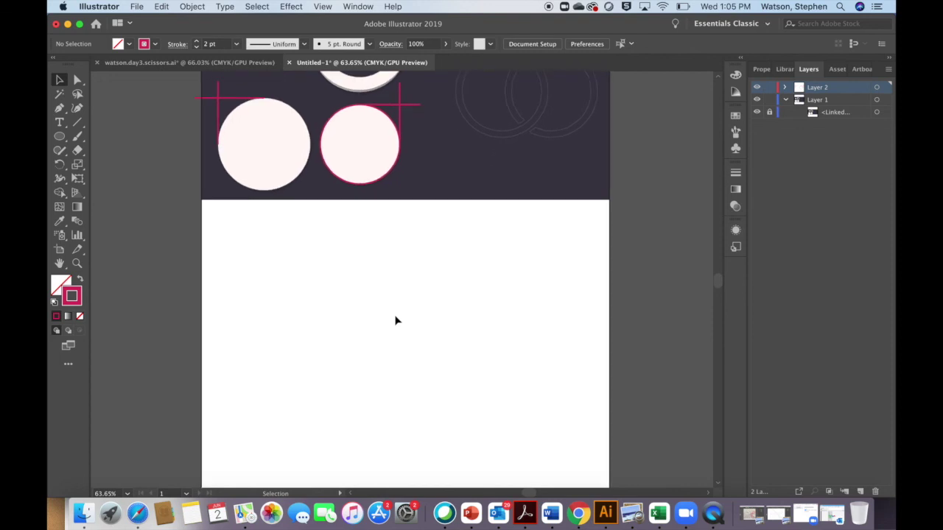
- Create a circle with Width 2 in and Height 2 in through the Ellipse dialog
click(59, 139)
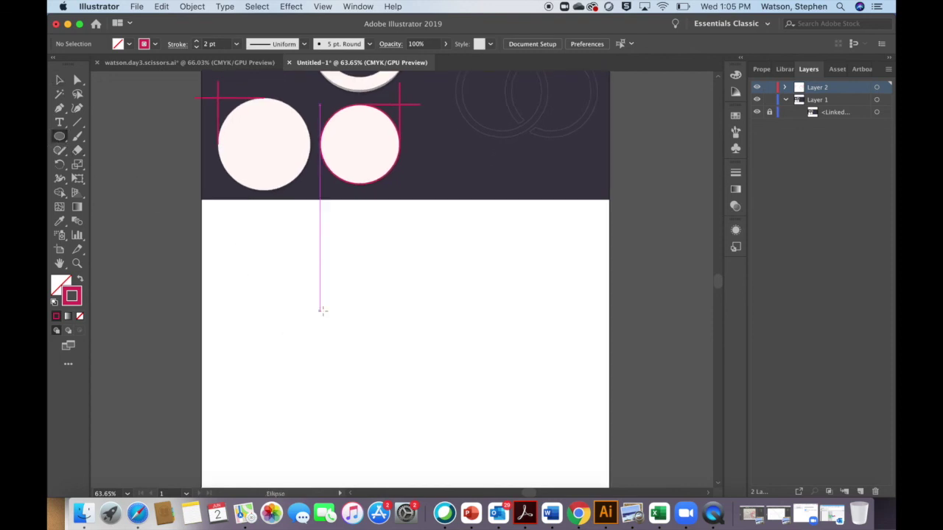
click(371, 309)
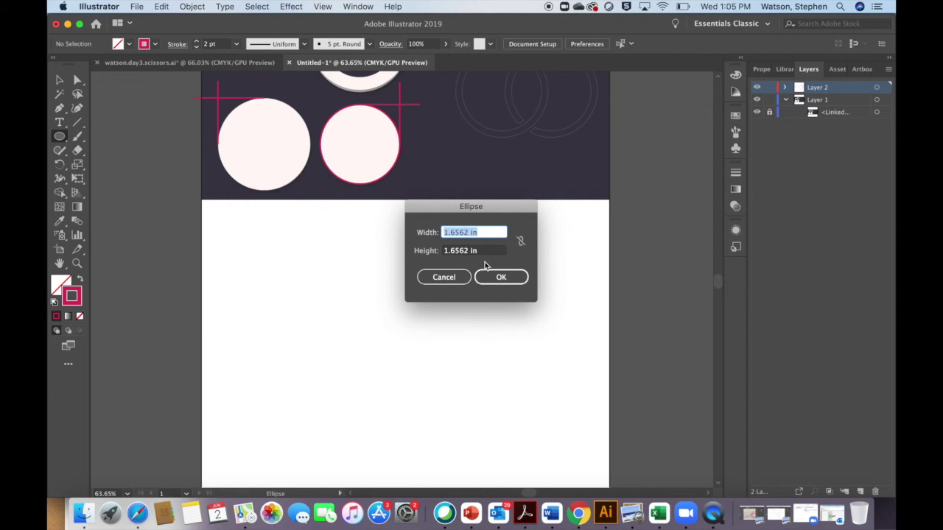
click(498, 231)
double_click(498, 232)
text(2)
double_click(483, 253)
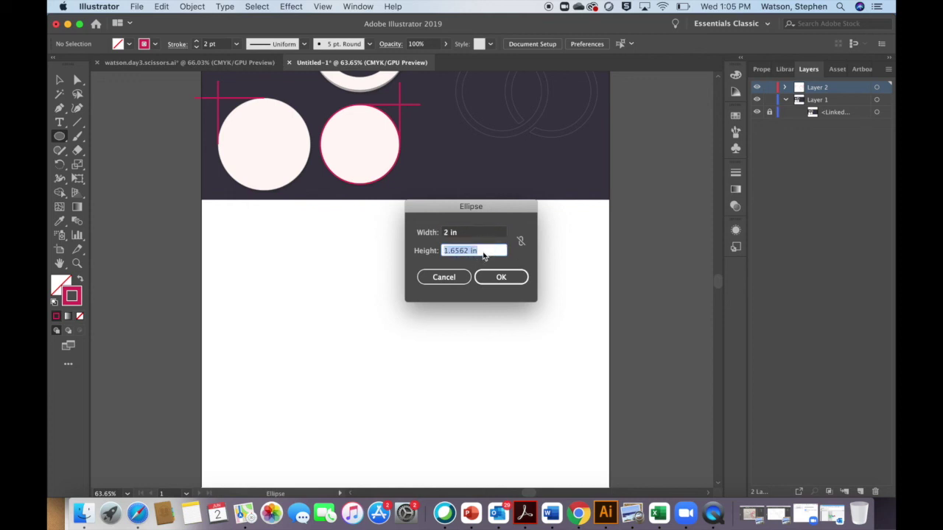
text(2)
click(503, 279)
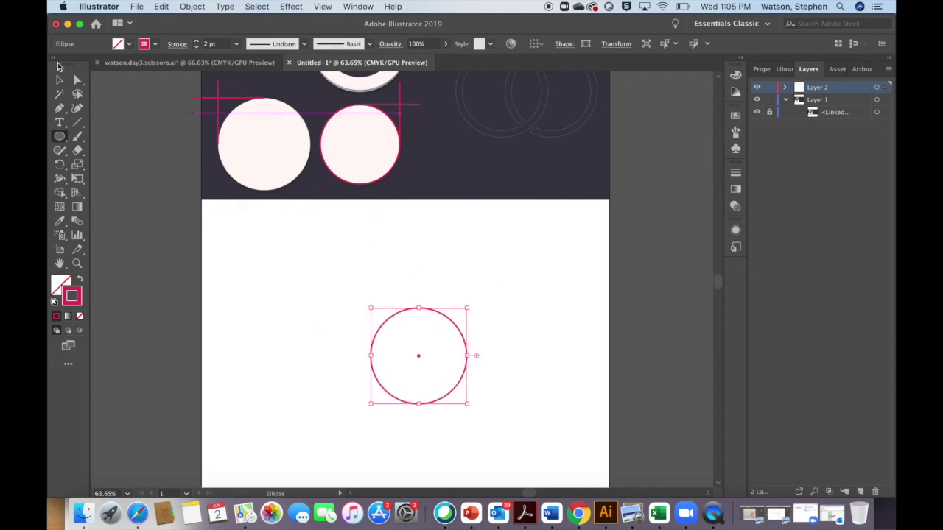
- Deselect the new 2 in circle and pan around the artboard to review it
click(60, 78)
click(332, 313)
scroll(469, 324, up, 2)
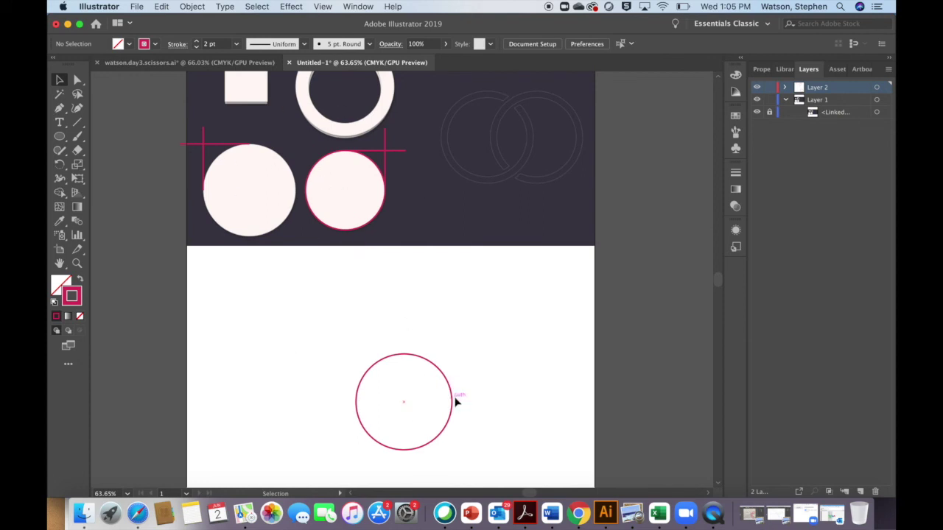
scroll(463, 369, down, 1)
scroll(320, 296, down, 2)
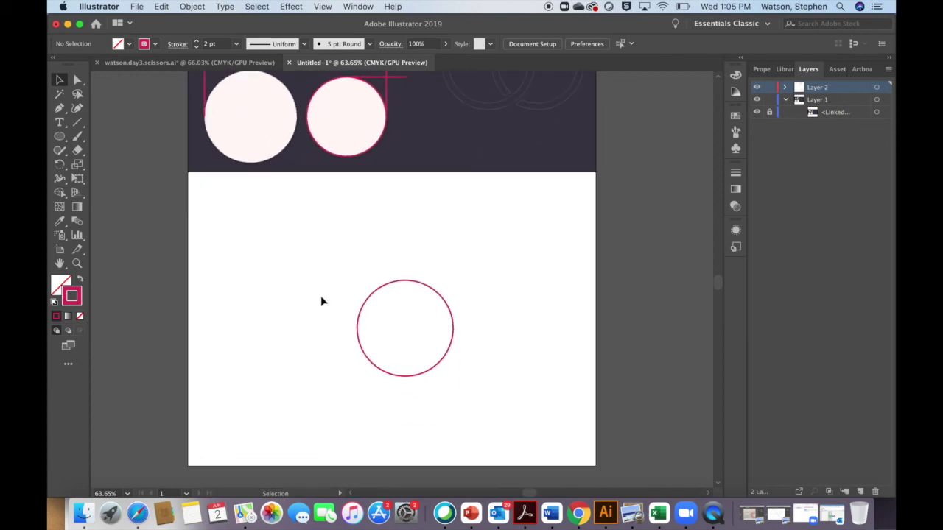
scroll(321, 301, up, 5)
scroll(321, 301, left, 4)
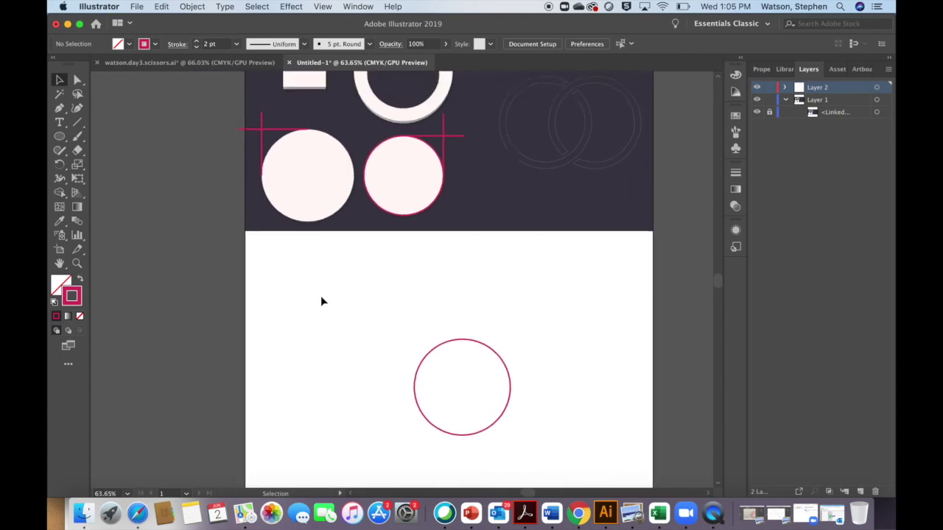
scroll(321, 301, up, 2)
scroll(321, 301, right, 2)
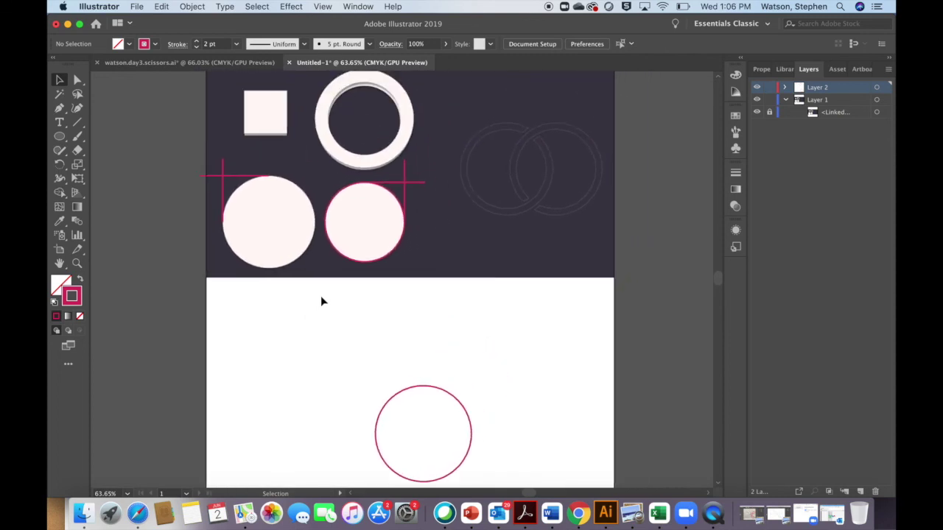